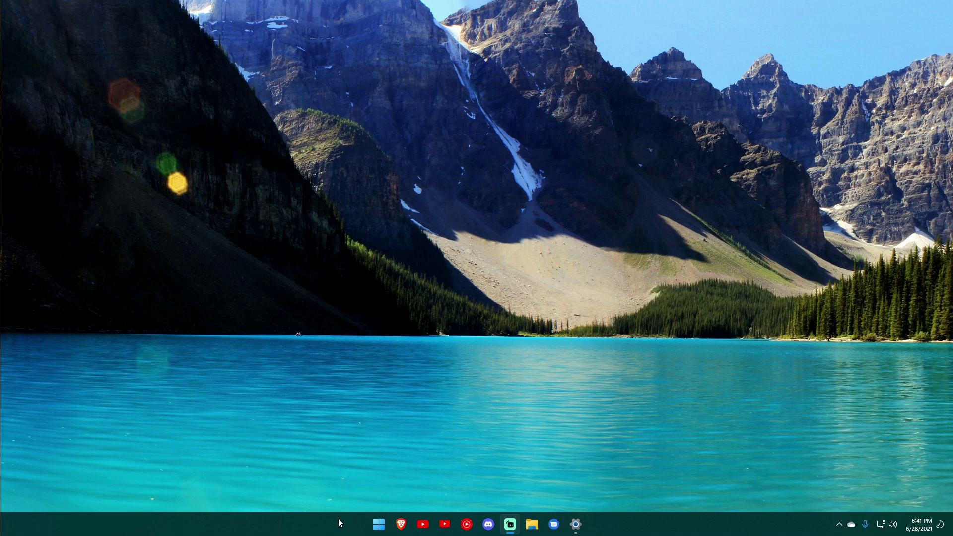
{"action": "left_click", "coordinate": [377, 530]}
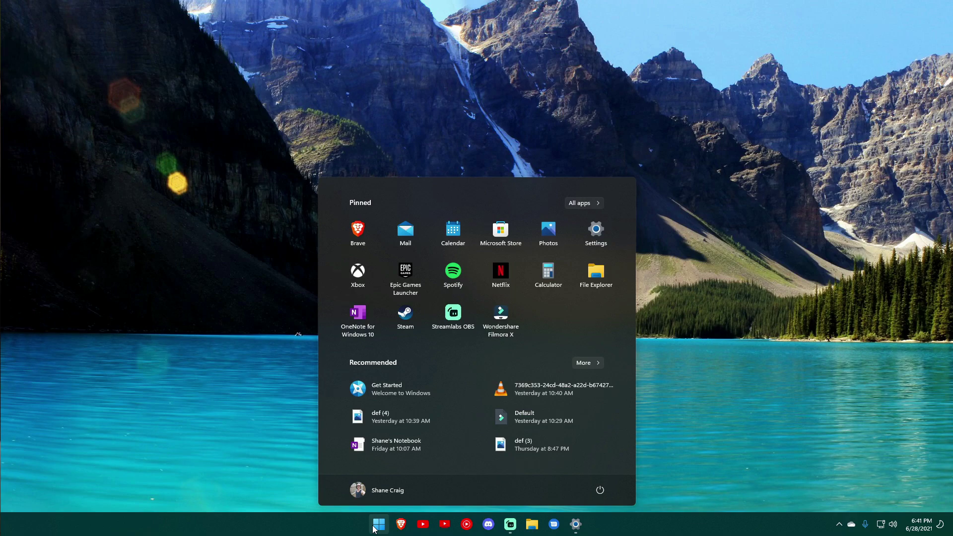
{"action": "left_click", "coordinate": [374, 528]}
{"action": "left_click", "coordinate": [374, 528]}
{"action": "left_click", "coordinate": [374, 529]}
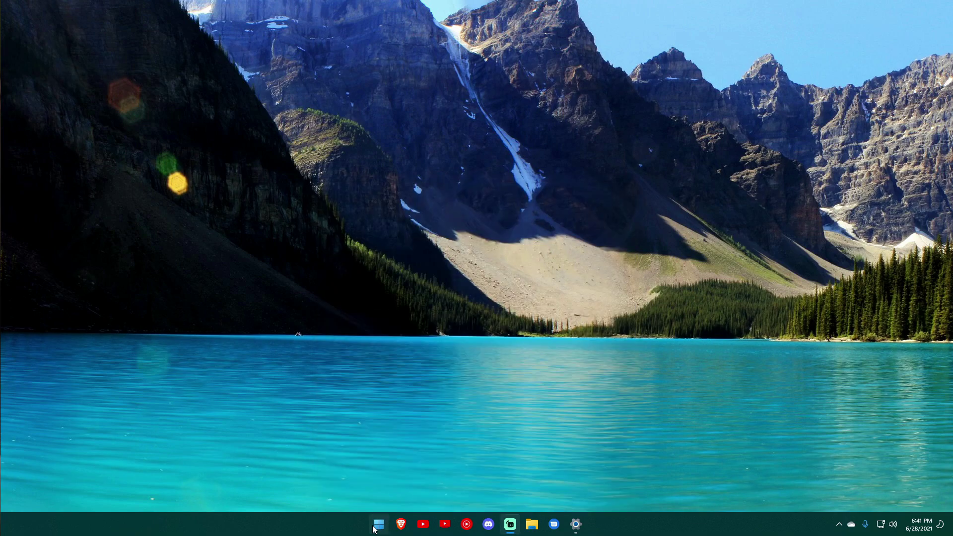
{"action": "left_click", "coordinate": [374, 529]}
{"action": "left_click", "coordinate": [373, 528]}
{"action": "left_click", "coordinate": [373, 529]}
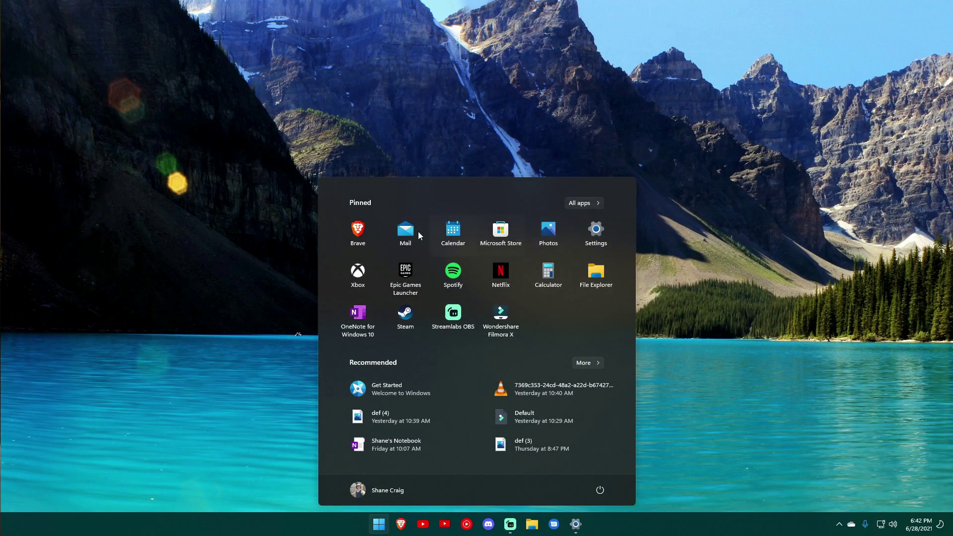
{"action": "right_click", "coordinate": [350, 237]}
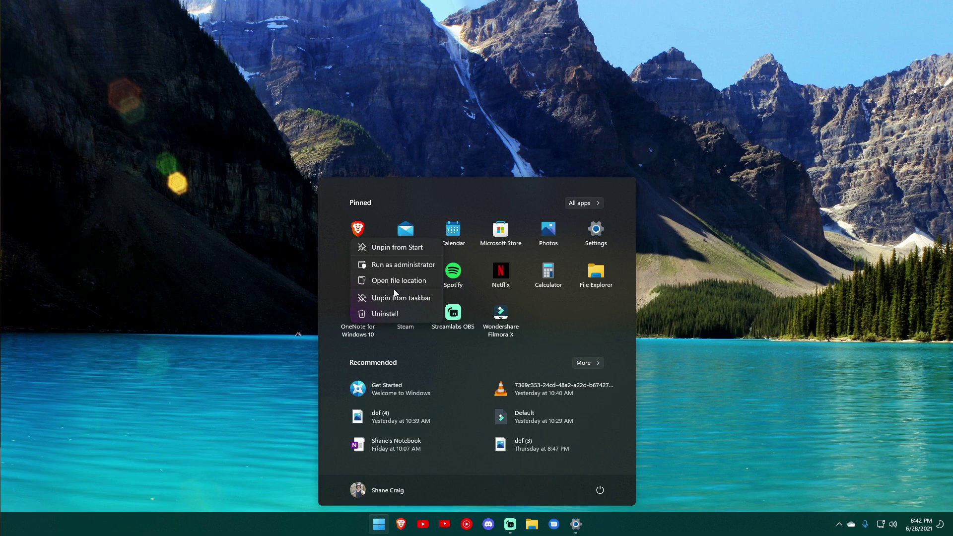
{"action": "key", "text": "Escape"}
{"action": "mouse_move", "coordinate": [379, 235]}
{"action": "left_mouse_down"}
{"action": "mouse_move", "coordinate": [496, 279]}
{"action": "mouse_move", "coordinate": [431, 244]}
{"action": "mouse_move", "coordinate": [355, 236]}
{"action": "mouse_move", "coordinate": [512, 235]}
{"action": "mouse_move", "coordinate": [331, 231]}
{"action": "mouse_move", "coordinate": [374, 235]}
{"action": "left_mouse_up"}
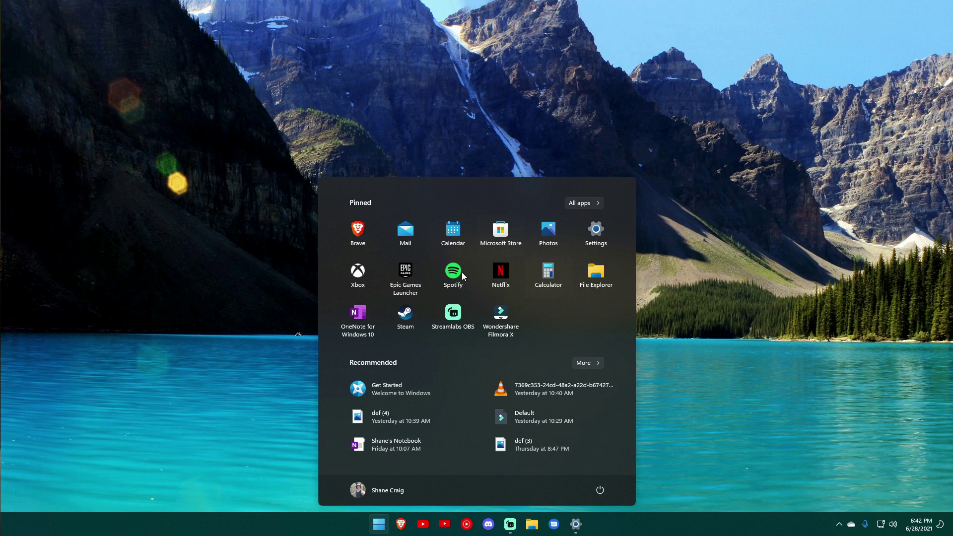
Browse the All apps list and the full Recommended list, returning to the pinned view each time
{"action": "left_click", "coordinate": [596, 205]}
{"action": "scroll", "coordinate": [481, 329], "scroll_direction": "down", "scroll_amount": 8}
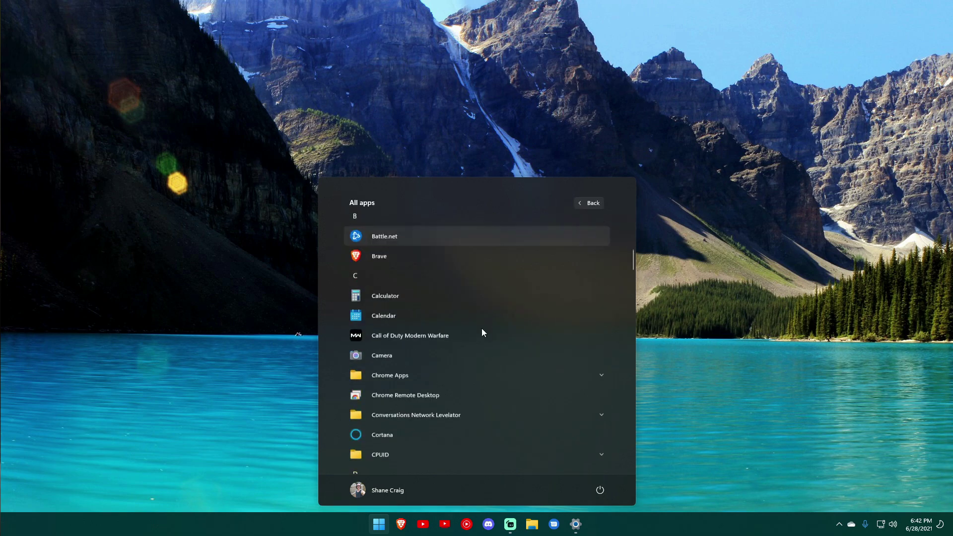
{"action": "scroll", "coordinate": [481, 407], "scroll_direction": "up", "scroll_amount": 8}
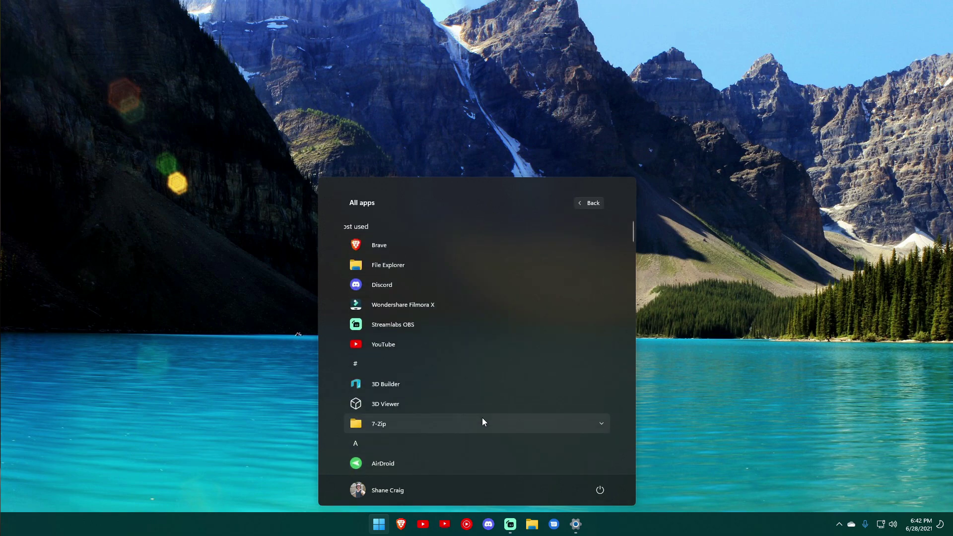
{"action": "left_click", "coordinate": [589, 203]}
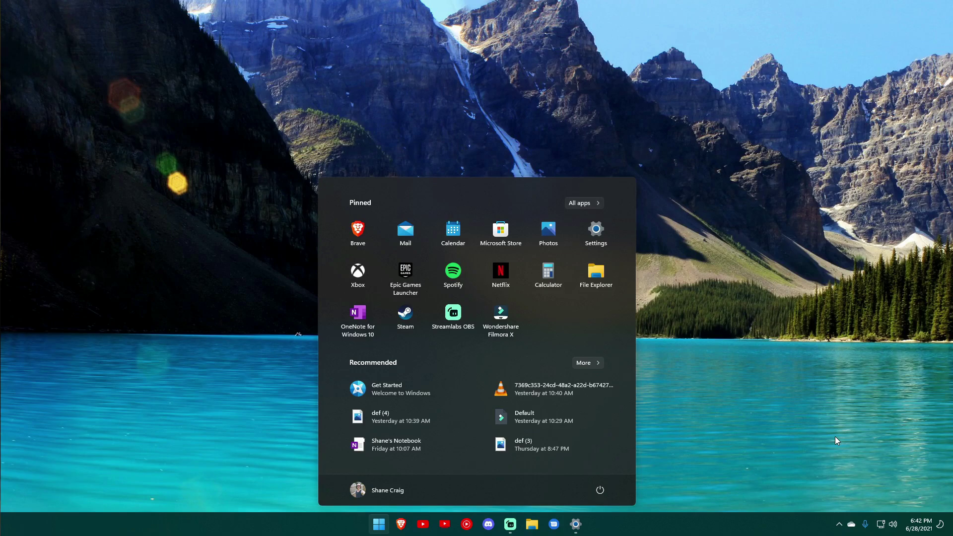
{"action": "left_click", "coordinate": [589, 365]}
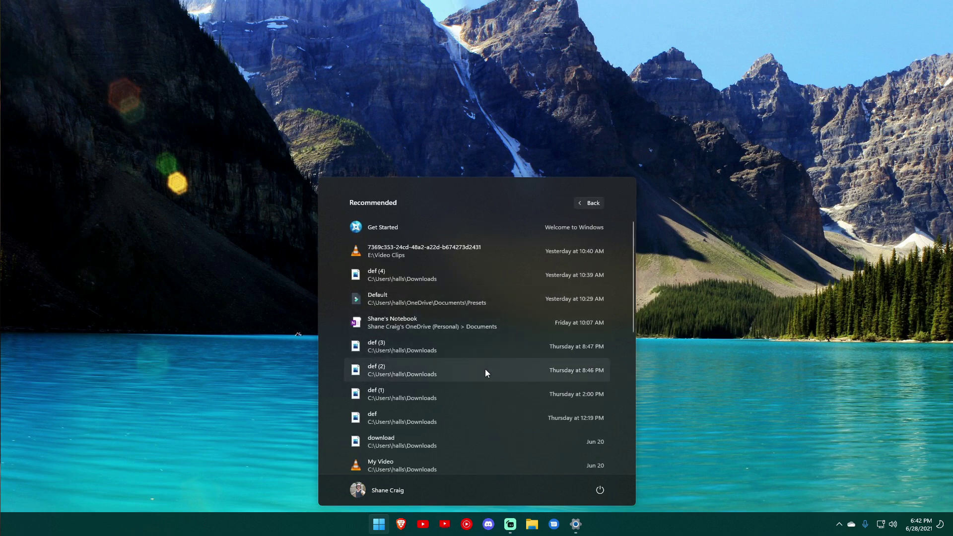
{"action": "left_click", "coordinate": [591, 208]}
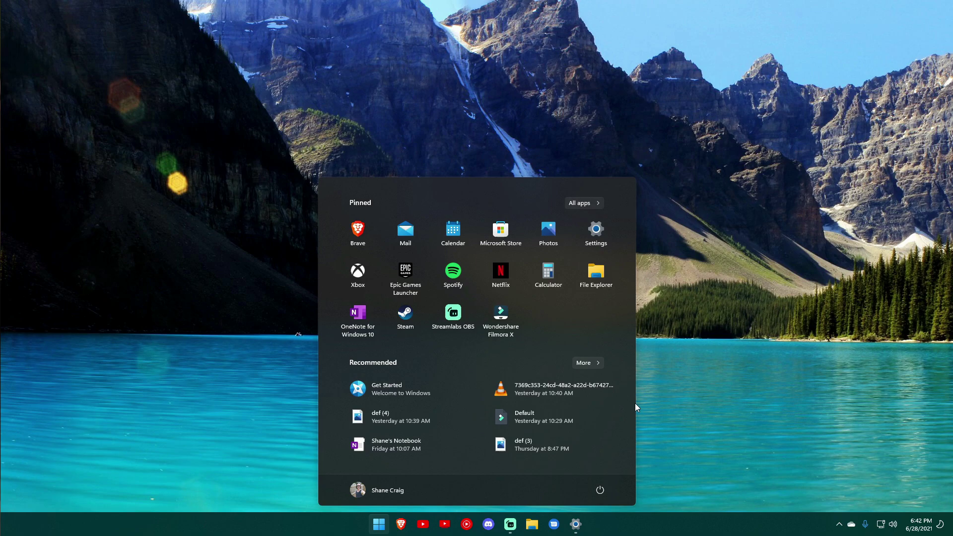
{"action": "key", "text": "super"}
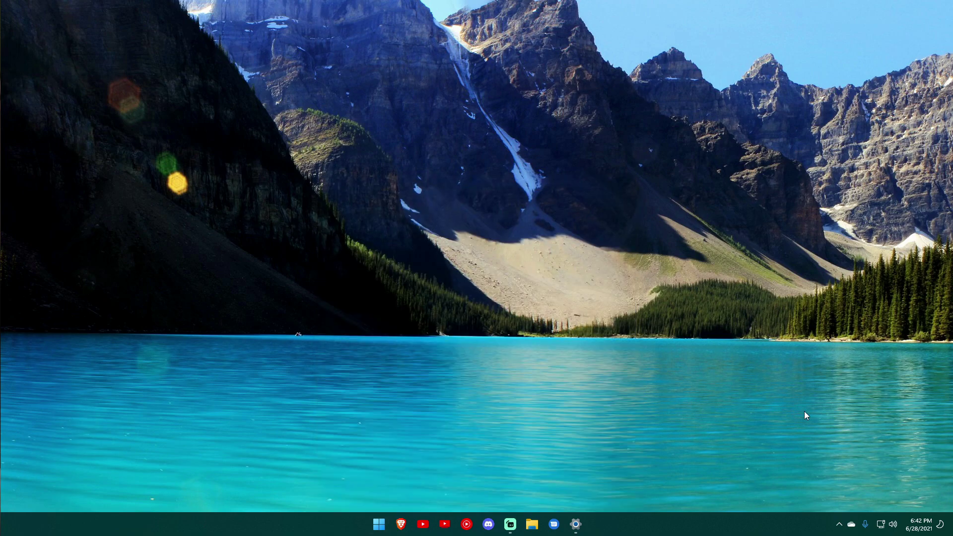
{"action": "key", "text": "super"}
{"action": "key", "text": "super"}
{"action": "key", "text": "super"}
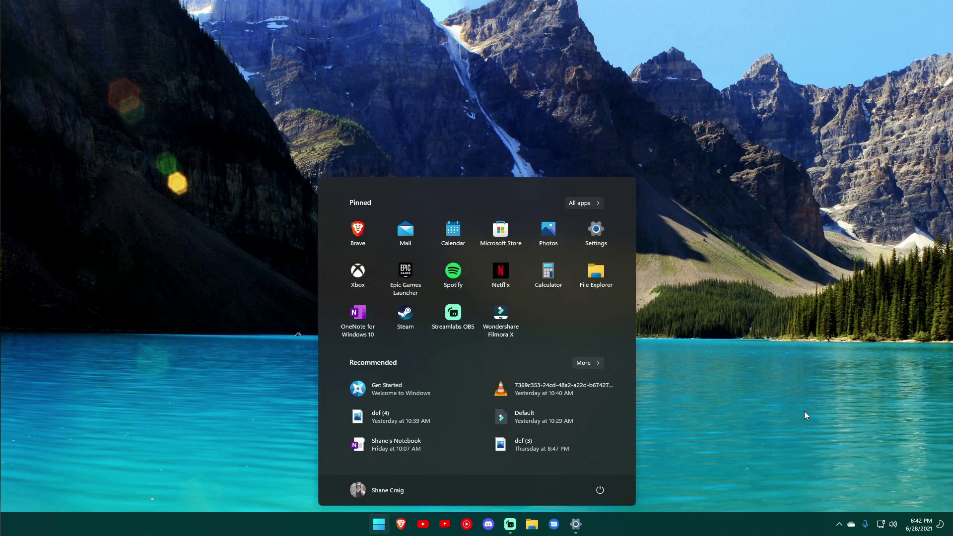
{"action": "type", "text": "typin"}
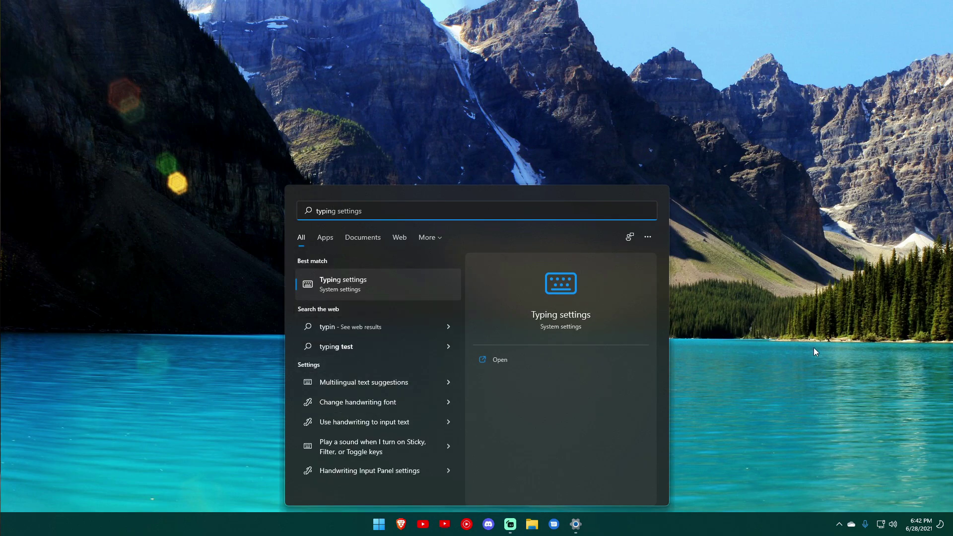
{"action": "key", "text": "Escape"}
{"action": "key", "text": "Escape"}
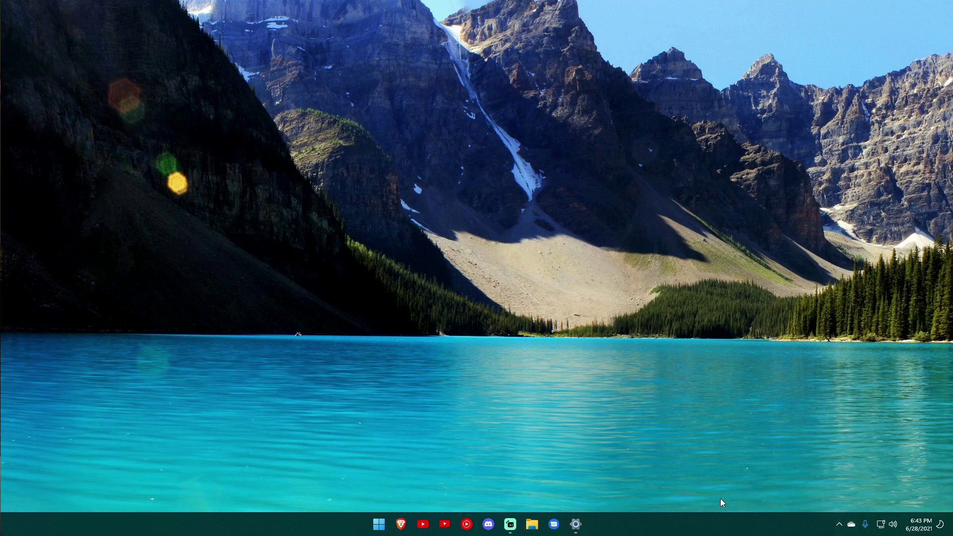
Clear all notifications from the notification and calendar panel
{"action": "left_click", "coordinate": [924, 528]}
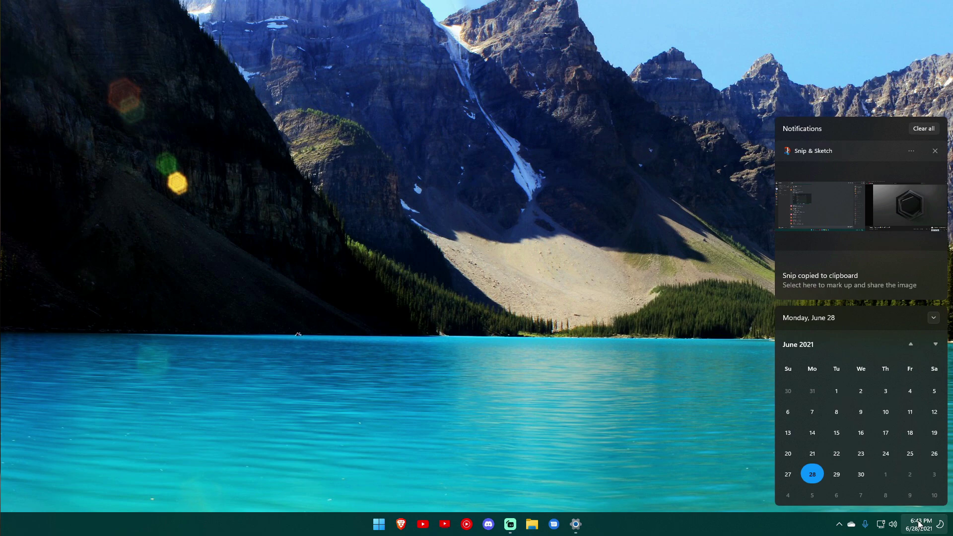
{"action": "left_click", "coordinate": [932, 129]}
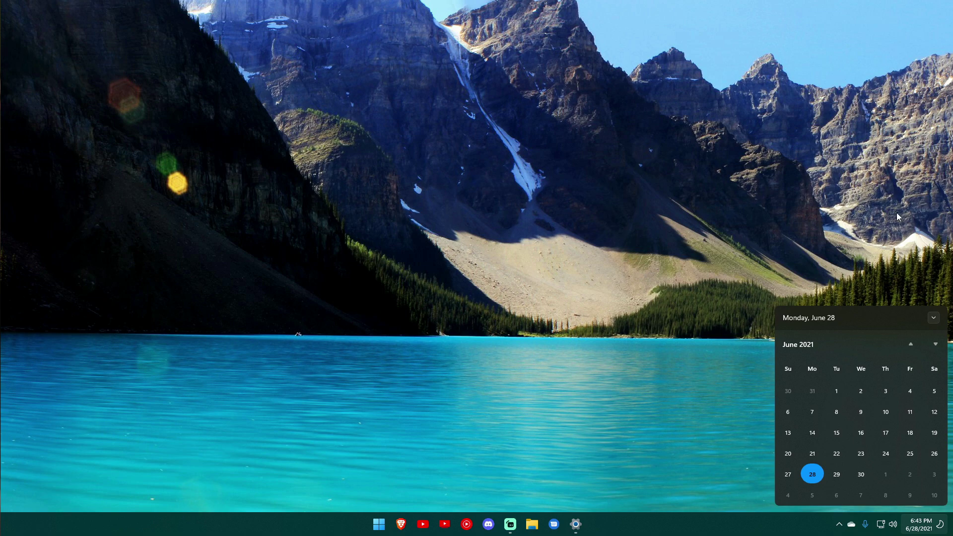
{"action": "left_click", "coordinate": [915, 534]}
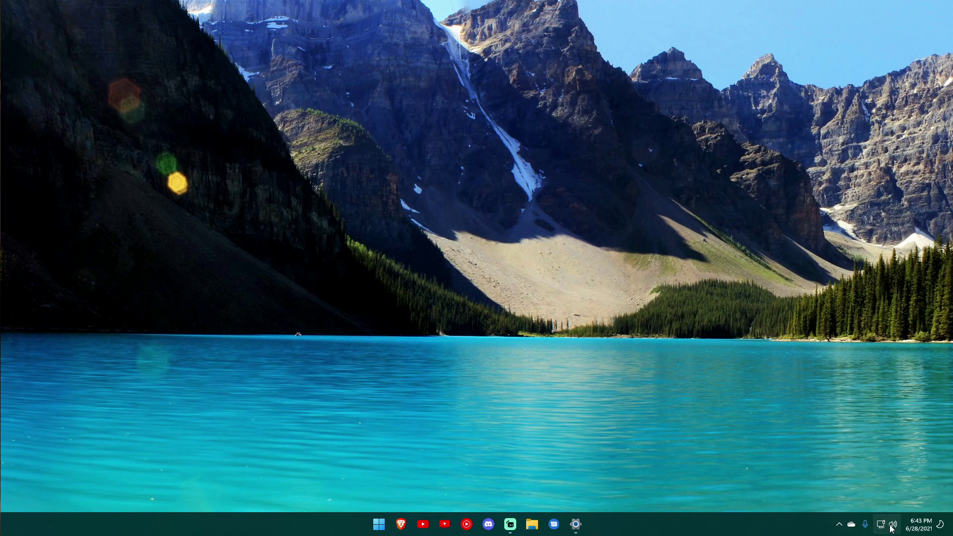
Unpin Airplane mode, Night light, Mobile hotspot, Alarms only and Accessibility, then show hidden tray icons
{"action": "left_click", "coordinate": [885, 527]}
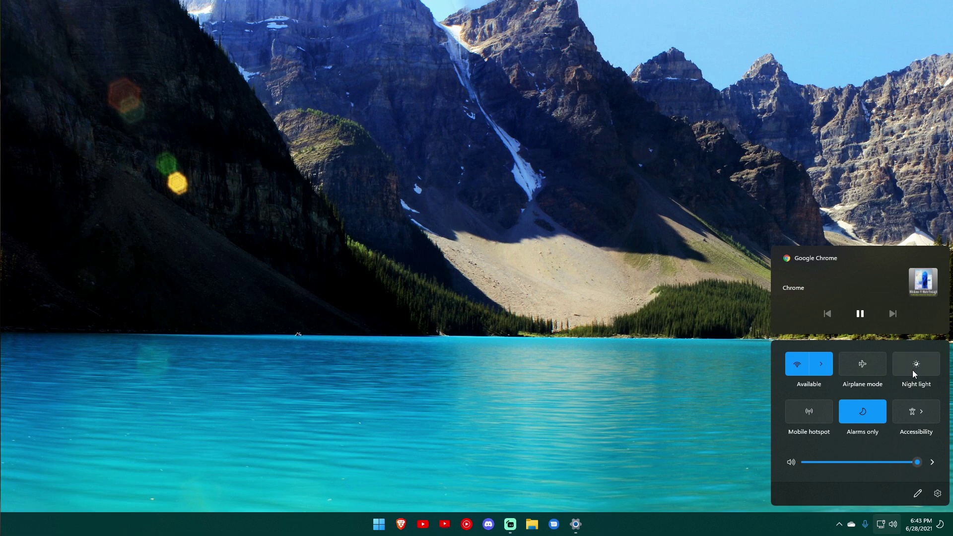
{"action": "left_click", "coordinate": [922, 498]}
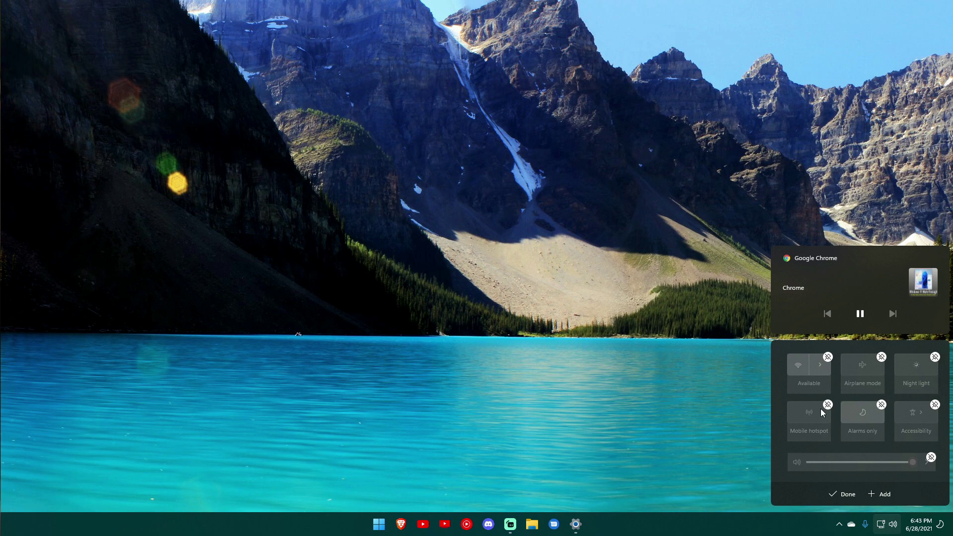
{"action": "left_click", "coordinate": [881, 357]}
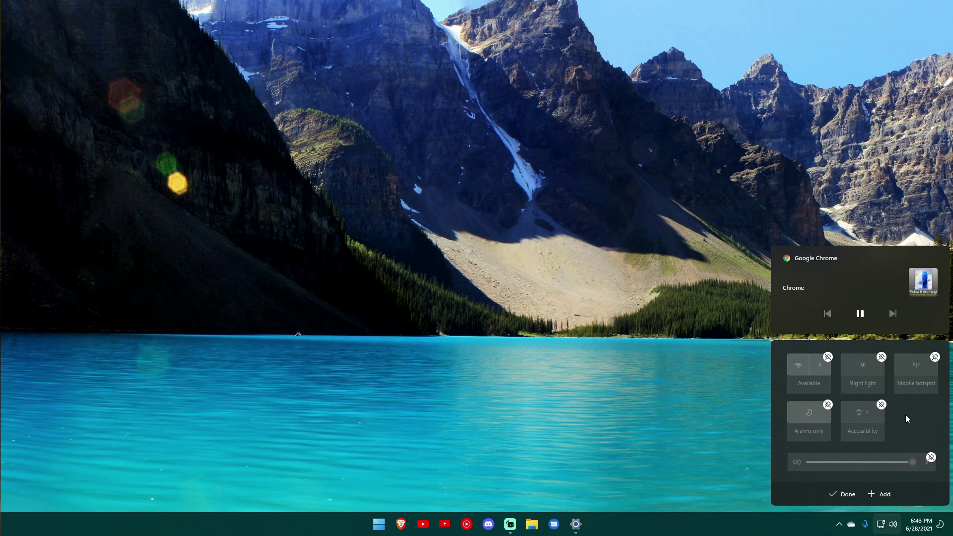
{"action": "left_click", "coordinate": [880, 357]}
{"action": "left_click", "coordinate": [883, 358]}
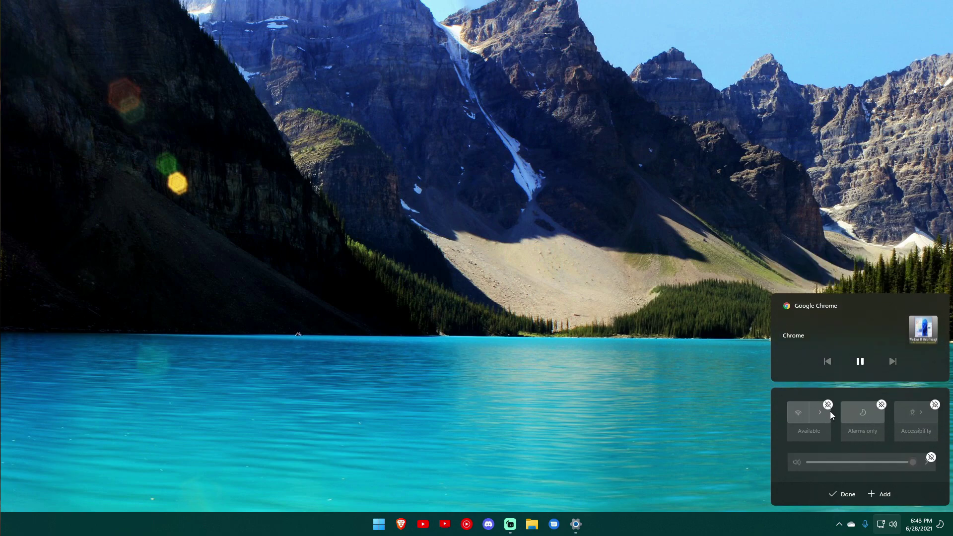
{"action": "left_click", "coordinate": [882, 405]}
{"action": "left_click", "coordinate": [882, 405]}
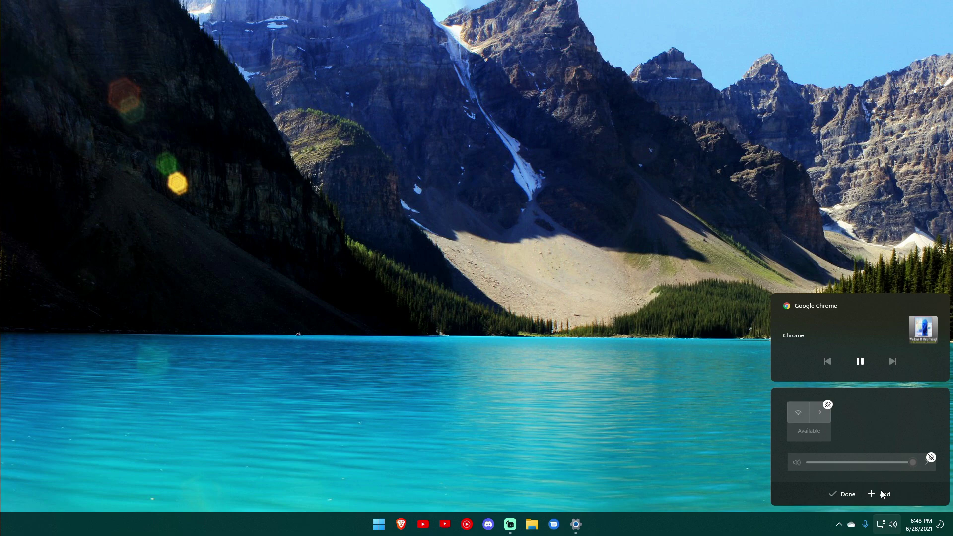
{"action": "left_click", "coordinate": [836, 498]}
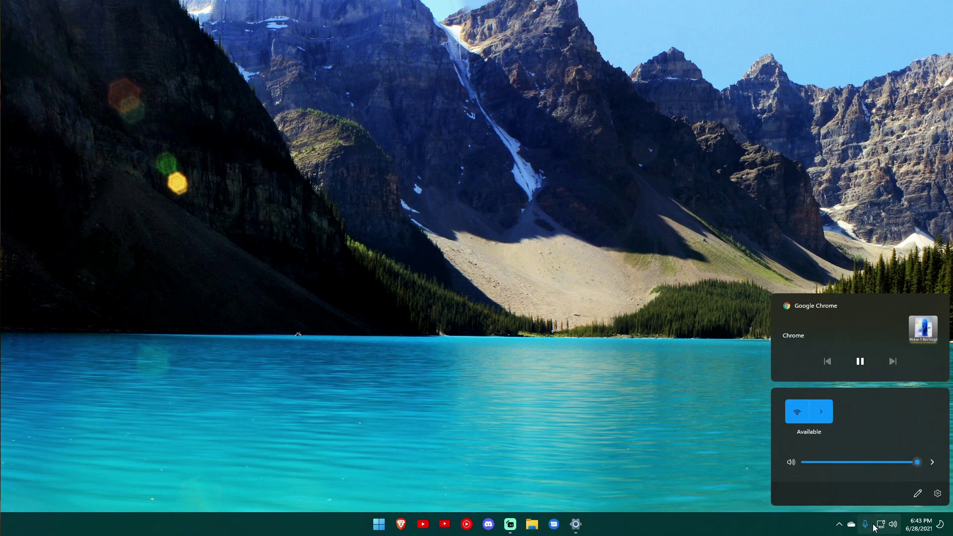
{"action": "left_click", "coordinate": [842, 525]}
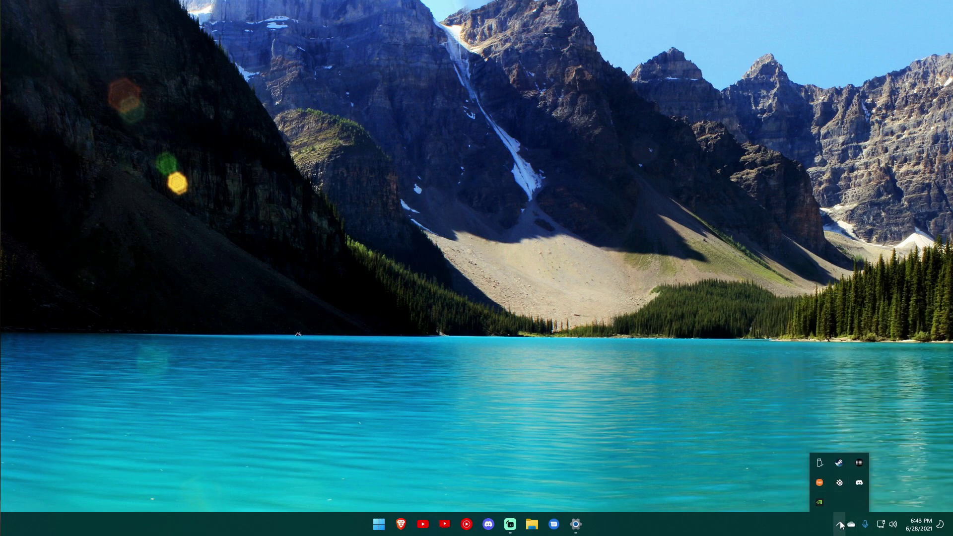
Dismiss the hidden tray icons and bring up the taskbar's right-click menu
{"action": "left_click", "coordinate": [679, 437]}
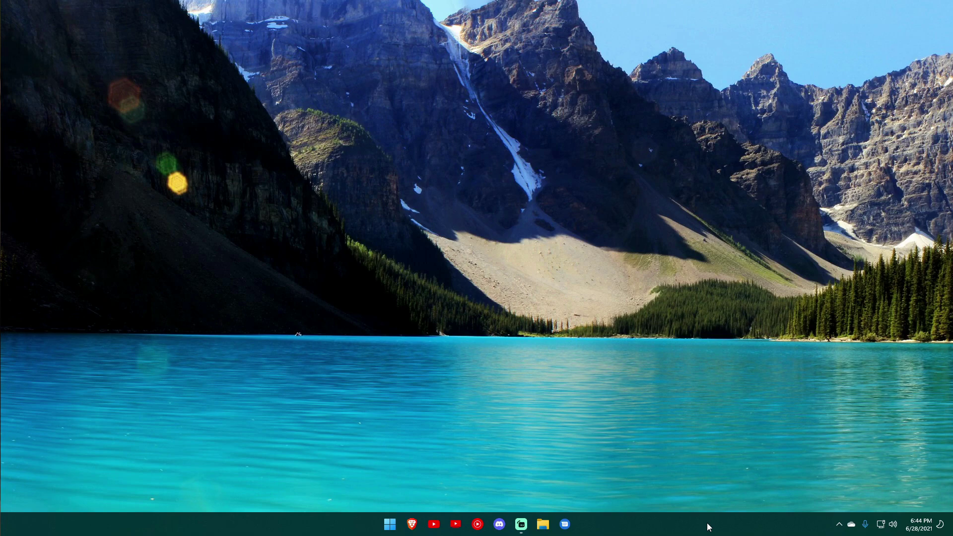
{"action": "right_click", "coordinate": [628, 520]}
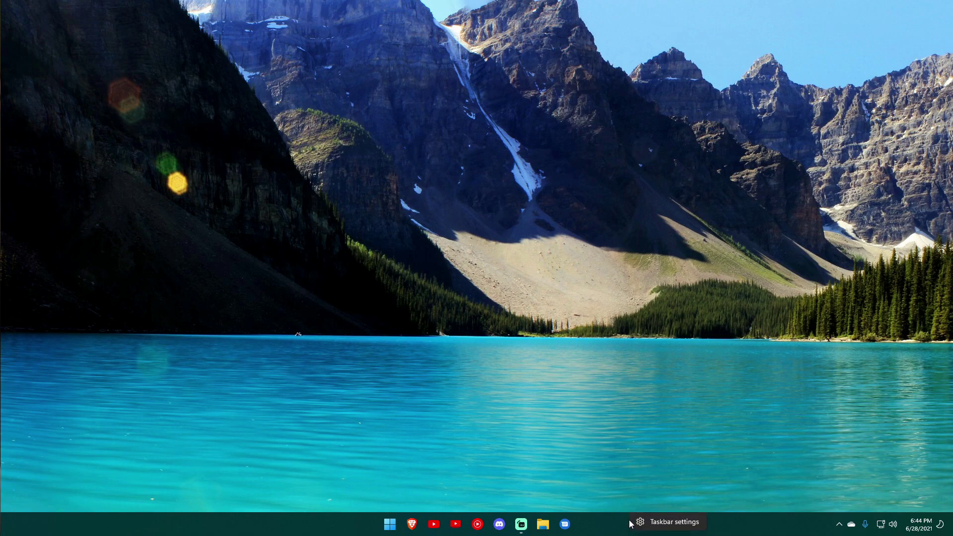
Open Taskbar settings and switch Search on the taskbar on, then off again
{"action": "left_click", "coordinate": [675, 522]}
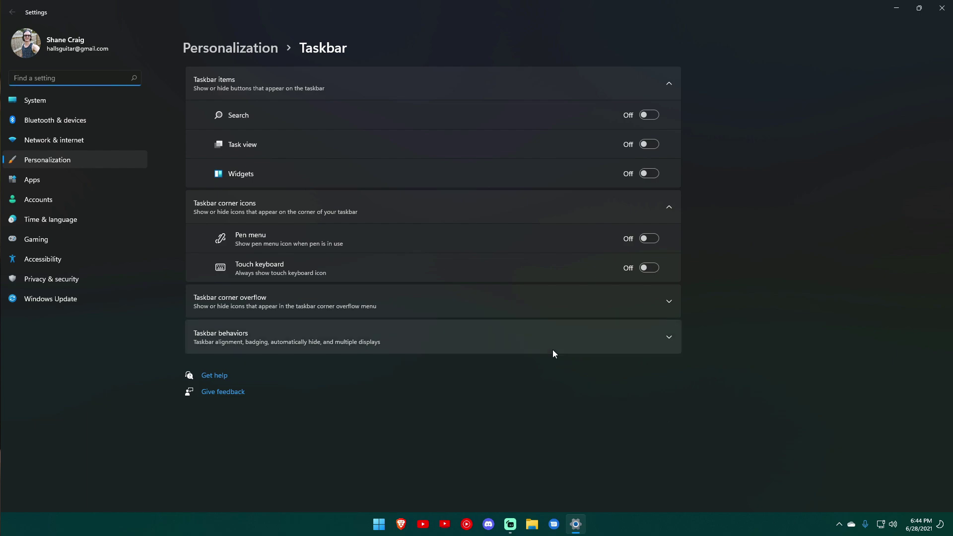
{"action": "left_click", "coordinate": [648, 115]}
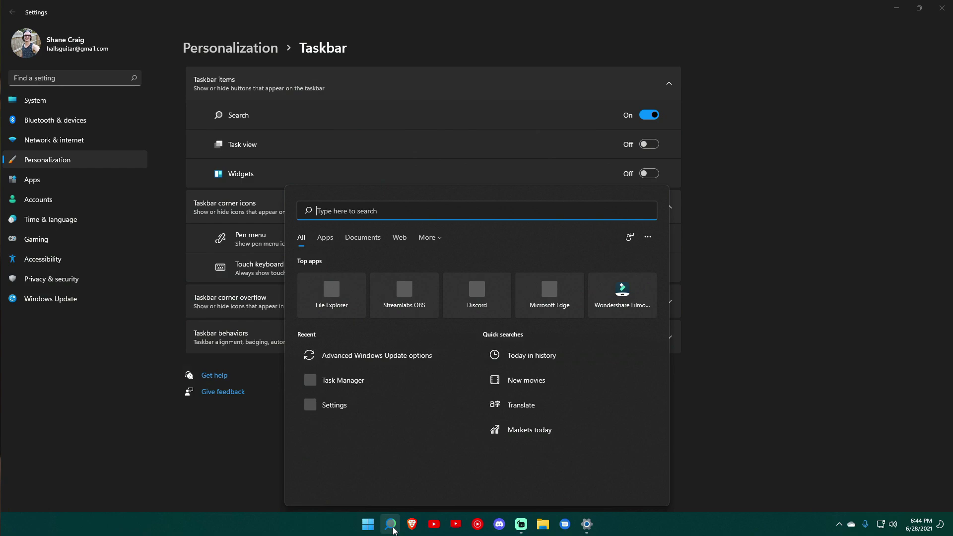
{"action": "left_click", "coordinate": [630, 154]}
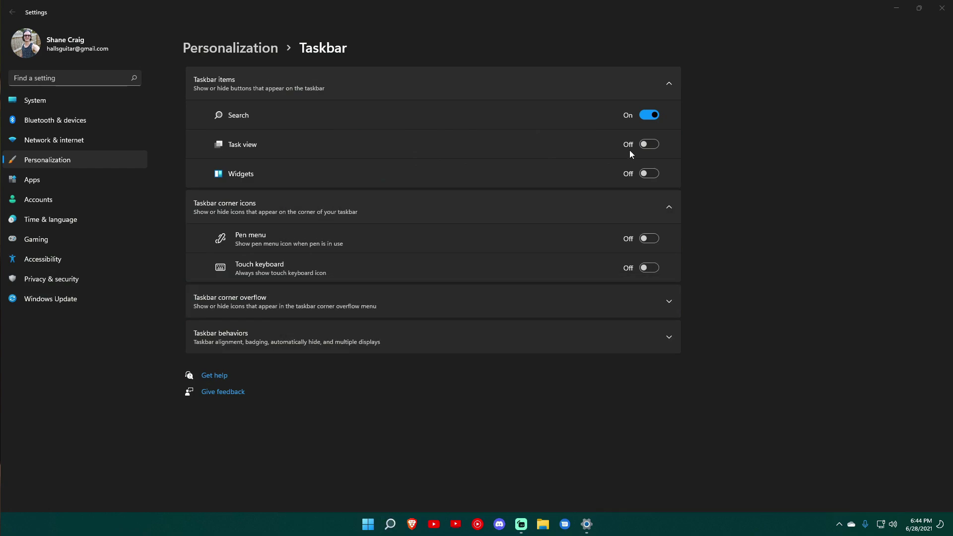
{"action": "left_click", "coordinate": [651, 116]}
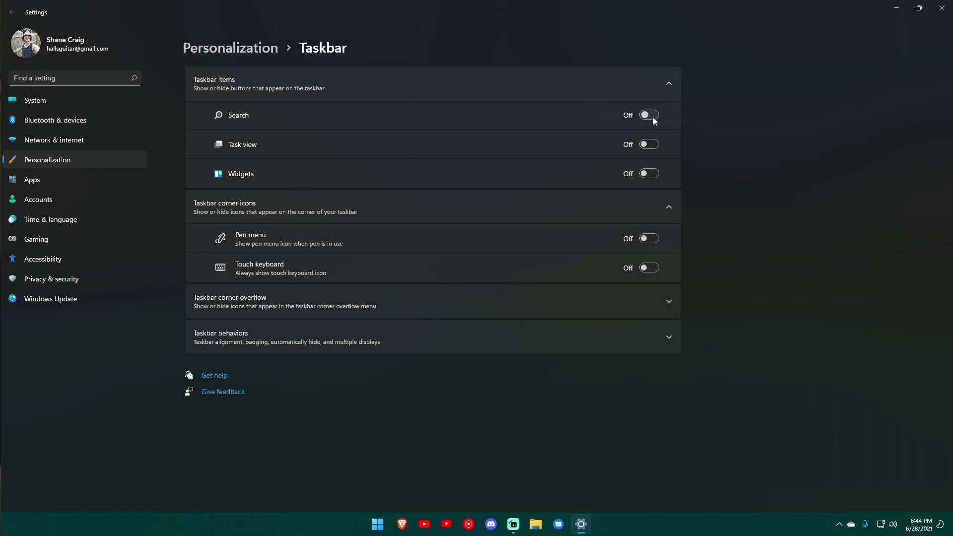
Try Task view on the taskbar, hide it again, and turn Widgets on to open its board
{"action": "left_click", "coordinate": [650, 144]}
{"action": "left_click", "coordinate": [392, 526]}
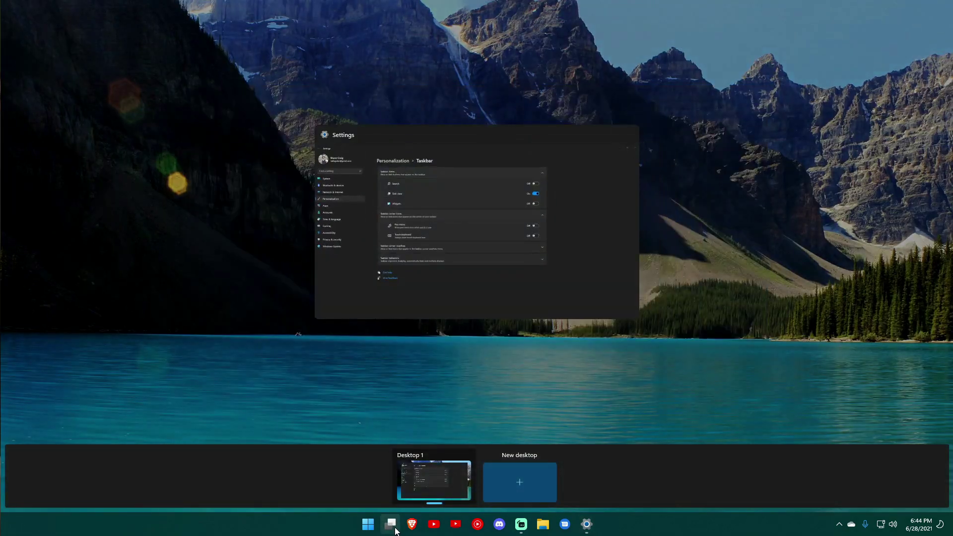
{"action": "left_click", "coordinate": [410, 236]}
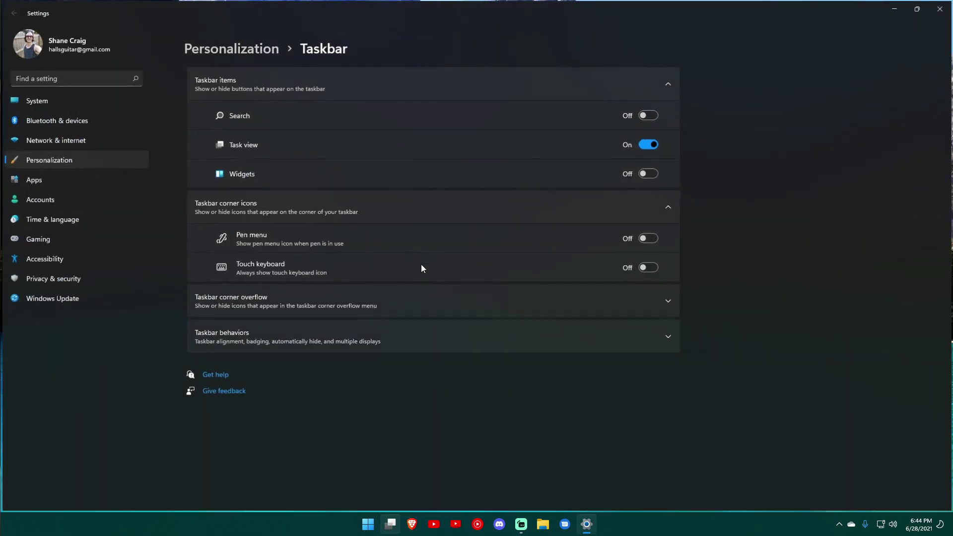
{"action": "key", "text": "alt+Tab"}
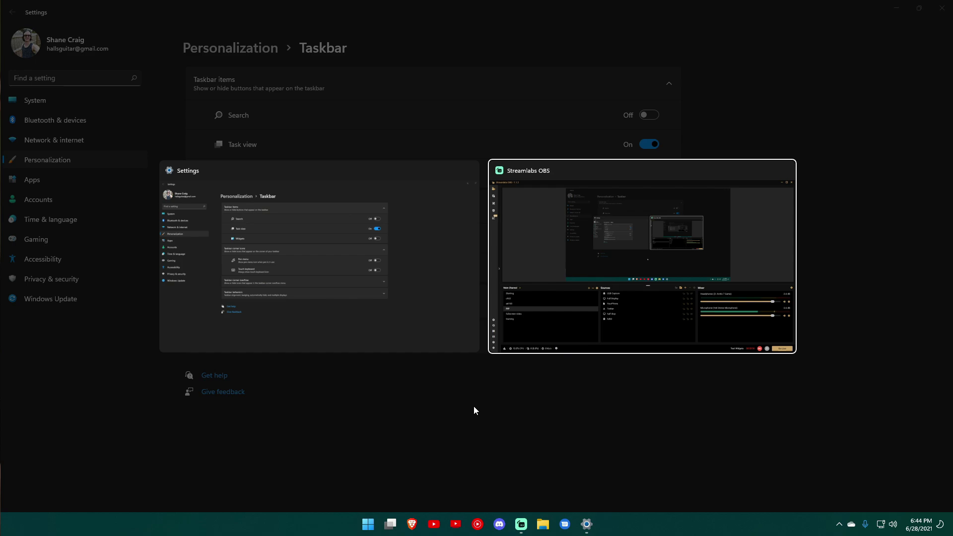
{"action": "key", "text": "alt+Tab"}
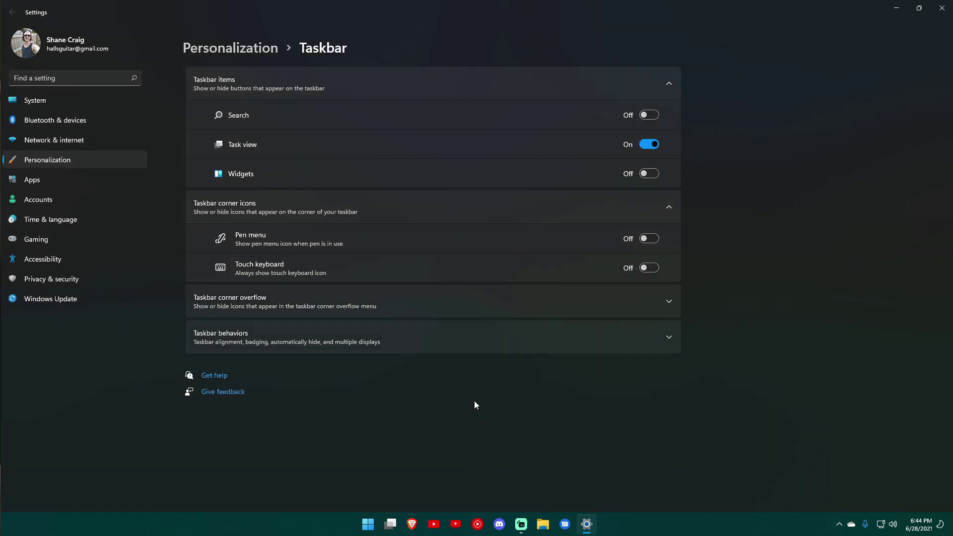
{"action": "left_click", "coordinate": [648, 146]}
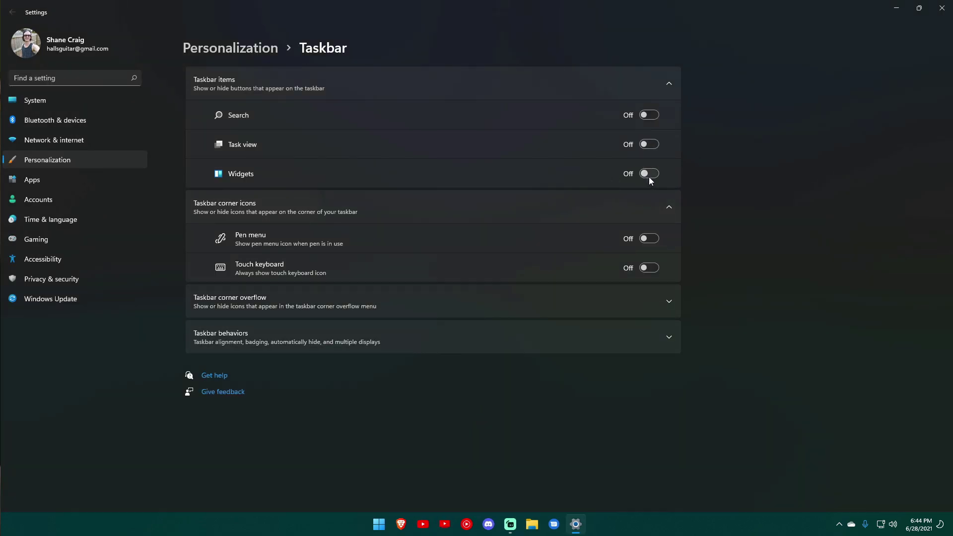
{"action": "left_click", "coordinate": [650, 175]}
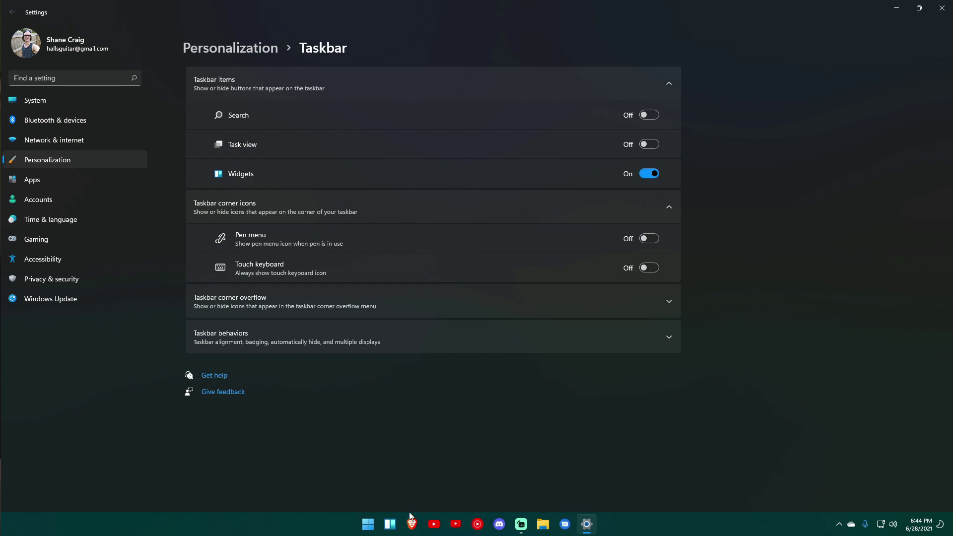
{"action": "left_click", "coordinate": [391, 523]}
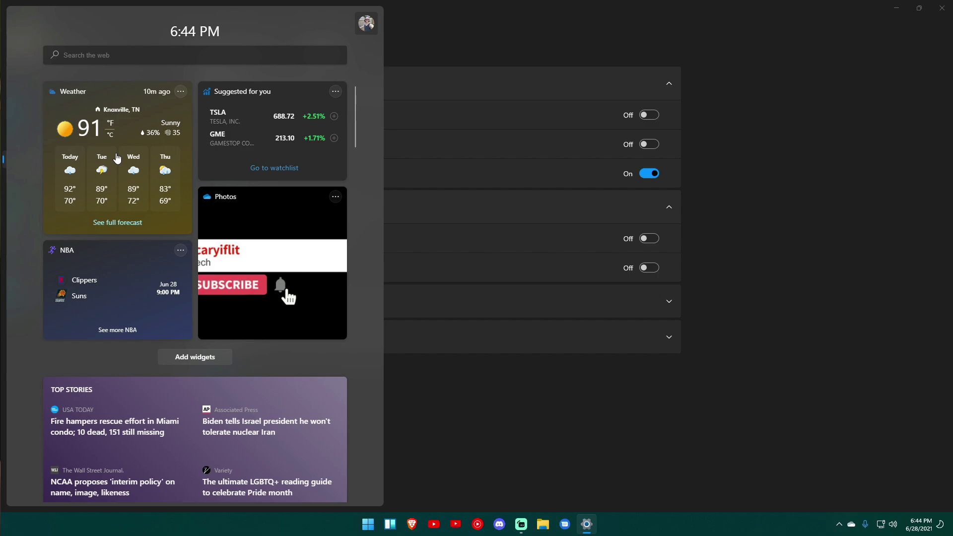
Remove the NBA and Photos widgets, scroll through the news feed, and close the board
{"action": "left_click", "coordinate": [180, 251]}
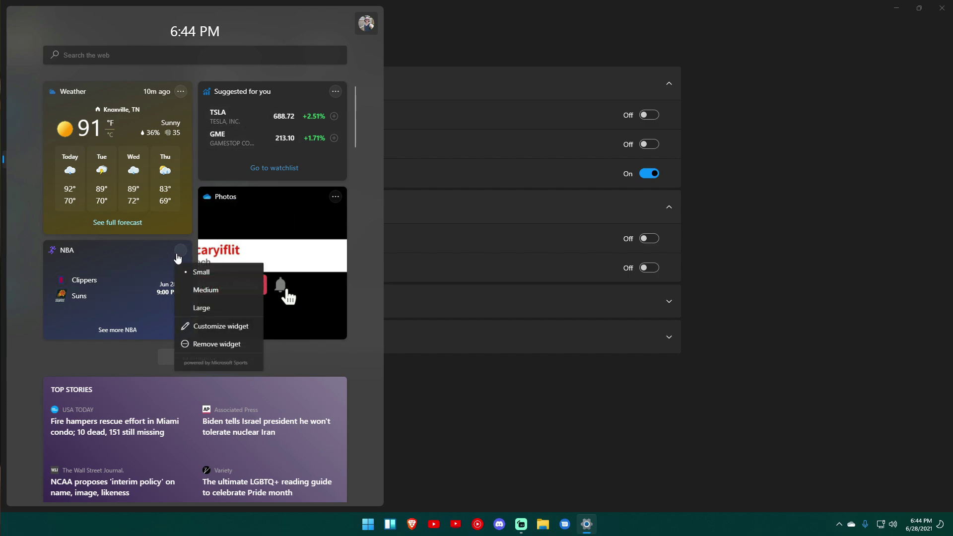
{"action": "left_click", "coordinate": [213, 345]}
{"action": "left_click", "coordinate": [336, 199]}
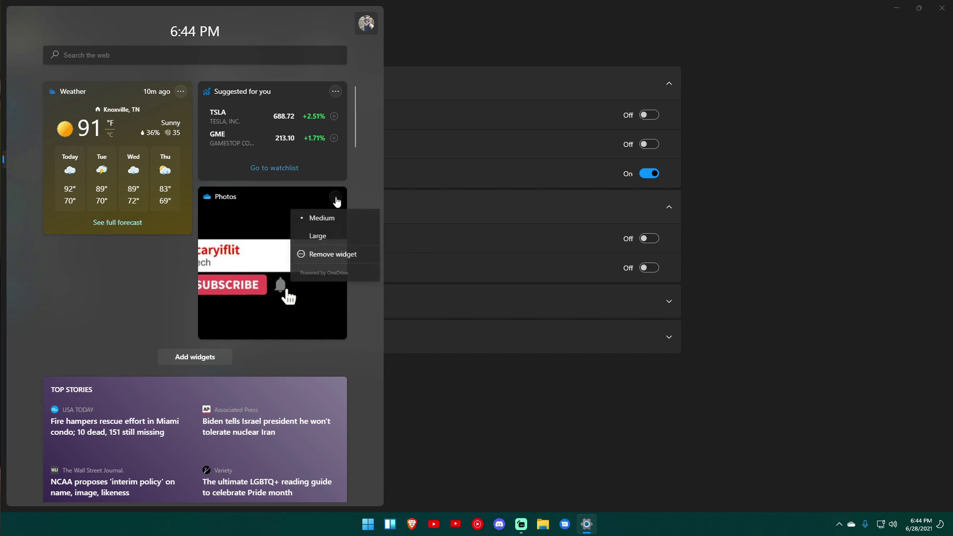
{"action": "left_click", "coordinate": [326, 259]}
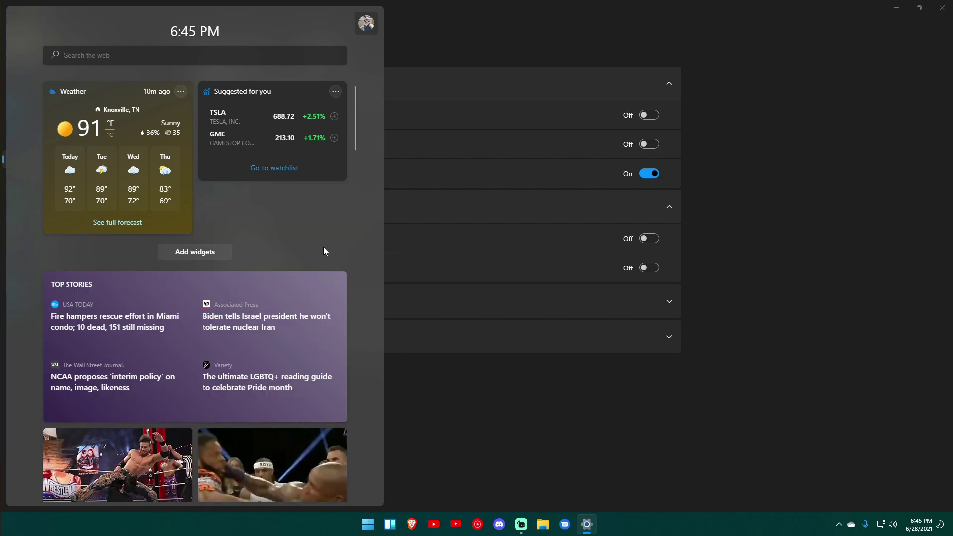
{"action": "scroll", "coordinate": [311, 198], "scroll_direction": "down", "scroll_amount": 5}
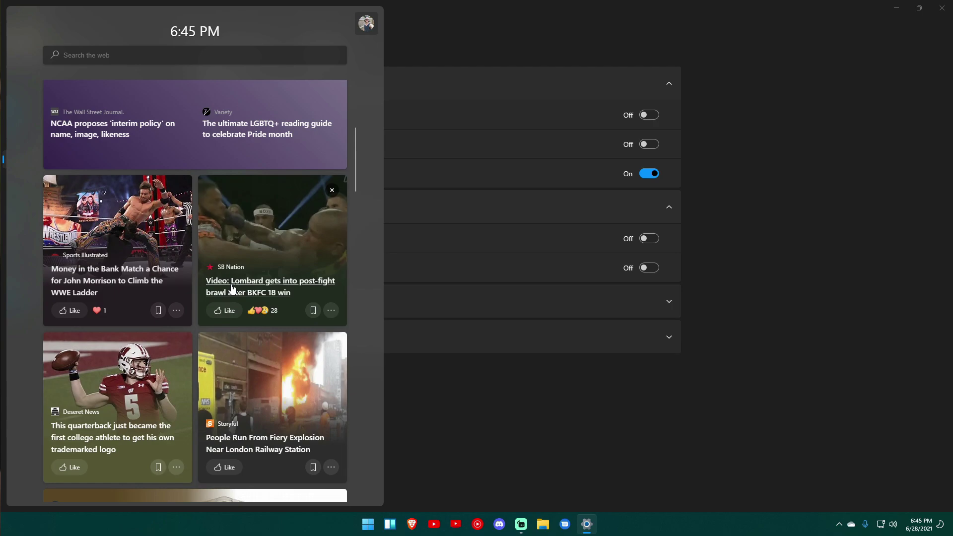
{"action": "scroll", "coordinate": [231, 287], "scroll_direction": "down", "scroll_amount": 5}
{"action": "scroll", "coordinate": [231, 288], "scroll_direction": "up", "scroll_amount": 3}
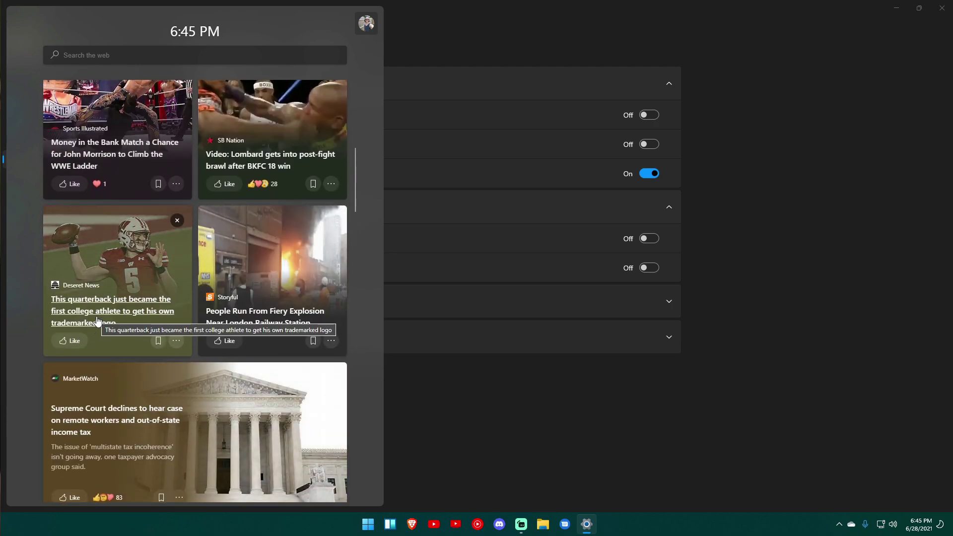
{"action": "left_click", "coordinate": [382, 205]}
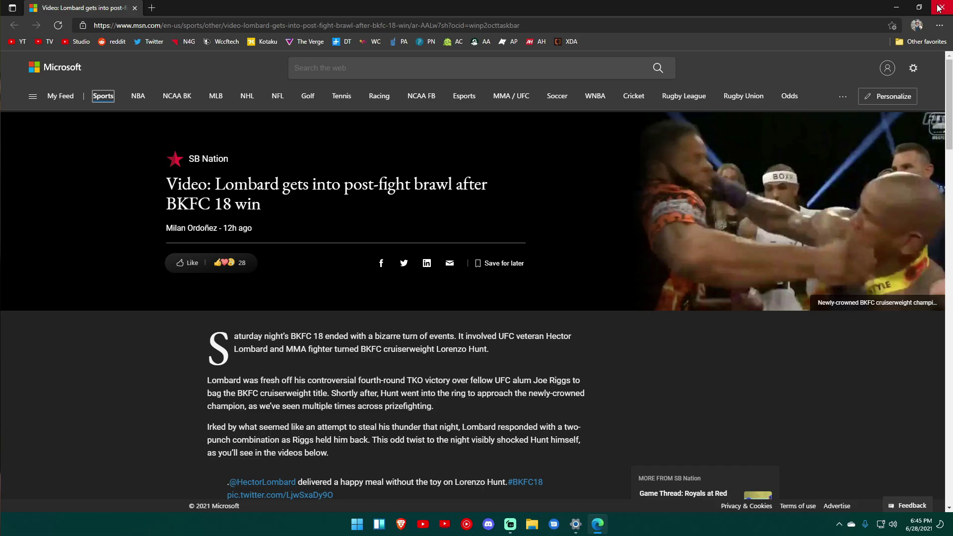
Close the news article, preview the board and Add widgets once more, then switch Widgets off
{"action": "left_click", "coordinate": [939, 8]}
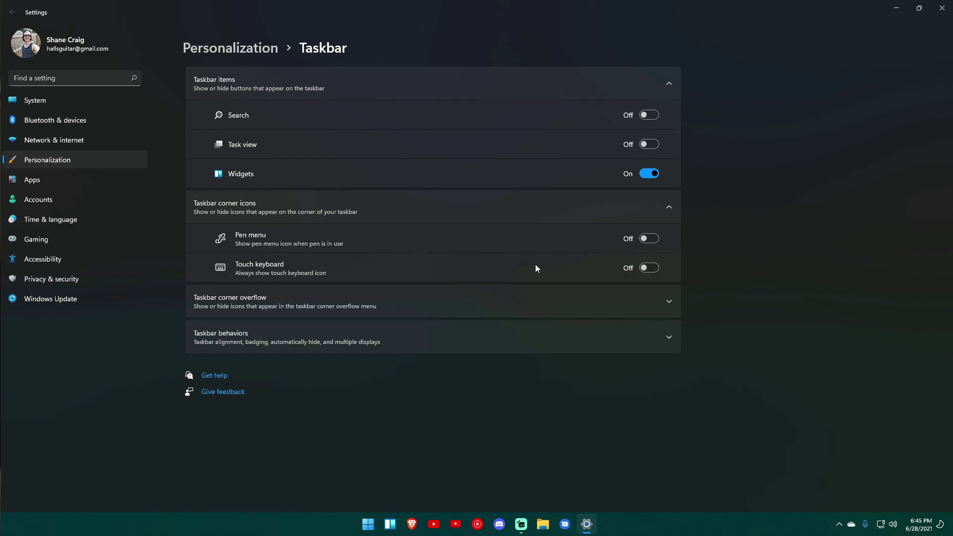
{"action": "left_click", "coordinate": [648, 175]}
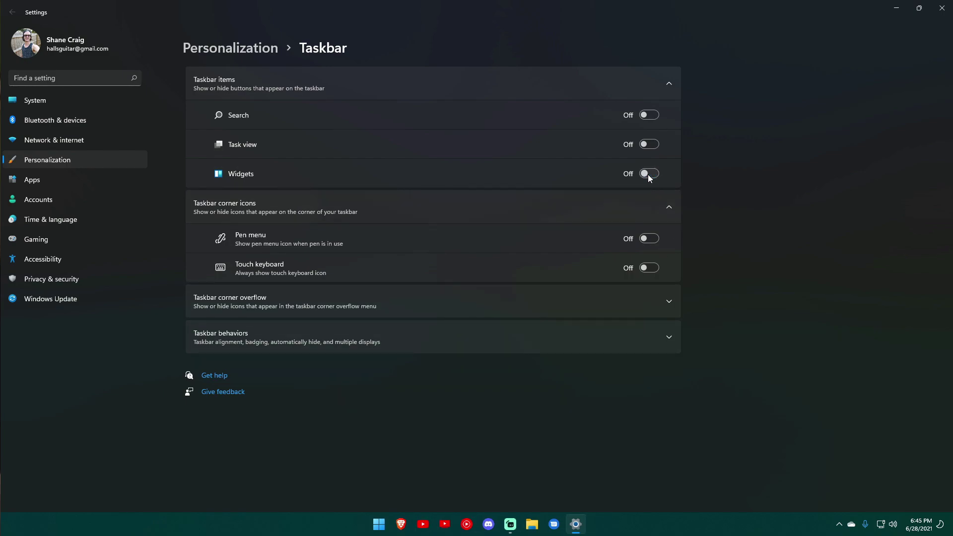
{"action": "left_click", "coordinate": [648, 174]}
{"action": "scroll", "coordinate": [165, 386], "scroll_direction": "down", "scroll_amount": 10}
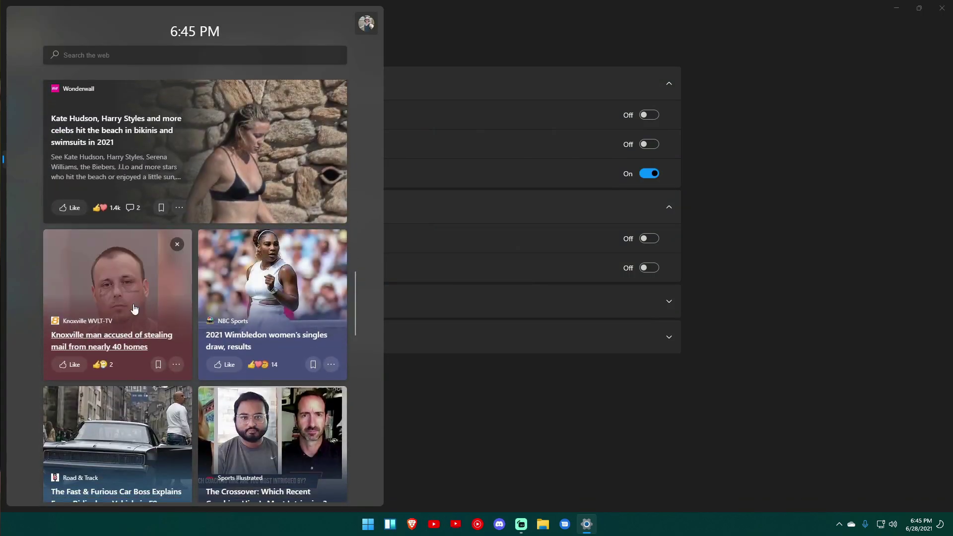
{"action": "scroll", "coordinate": [165, 386], "scroll_direction": "up", "scroll_amount": 15}
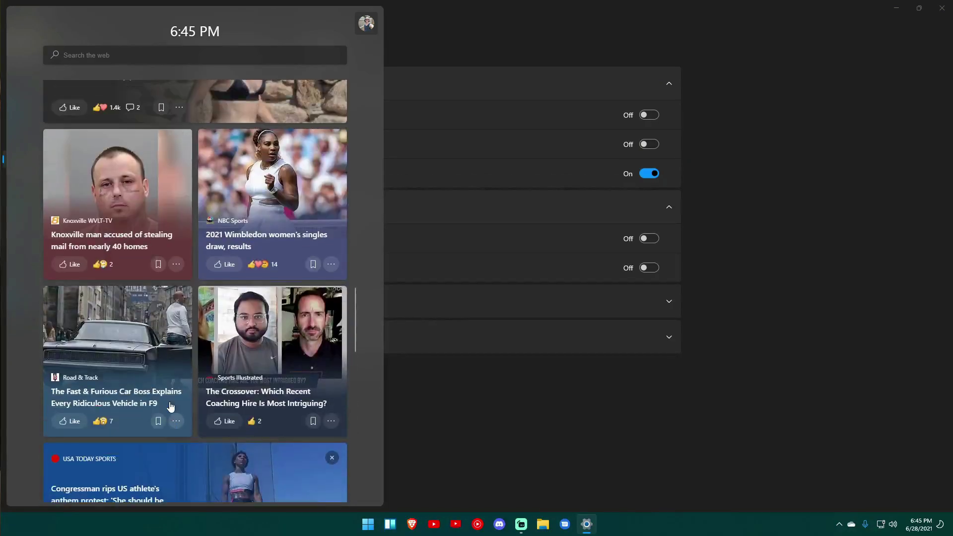
{"action": "left_click", "coordinate": [199, 254]}
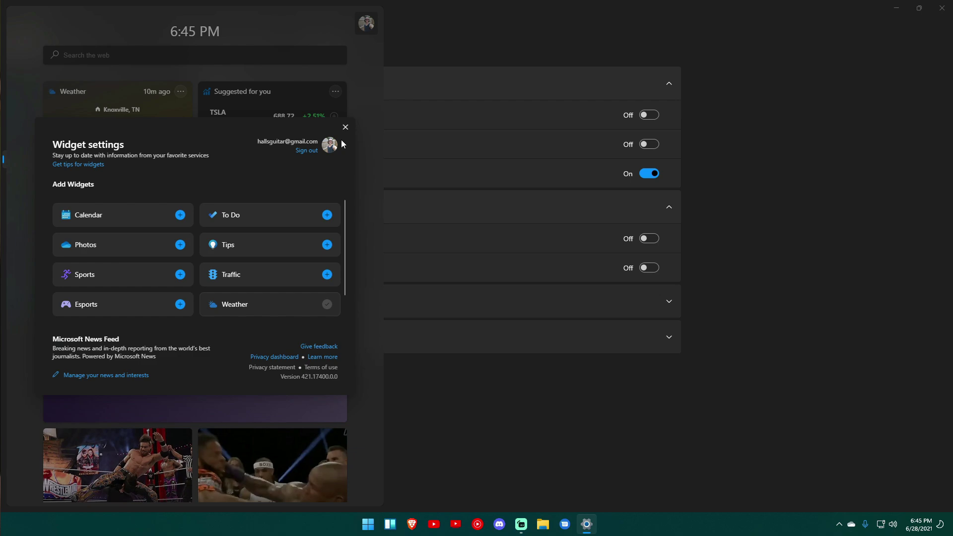
{"action": "left_click", "coordinate": [346, 128]}
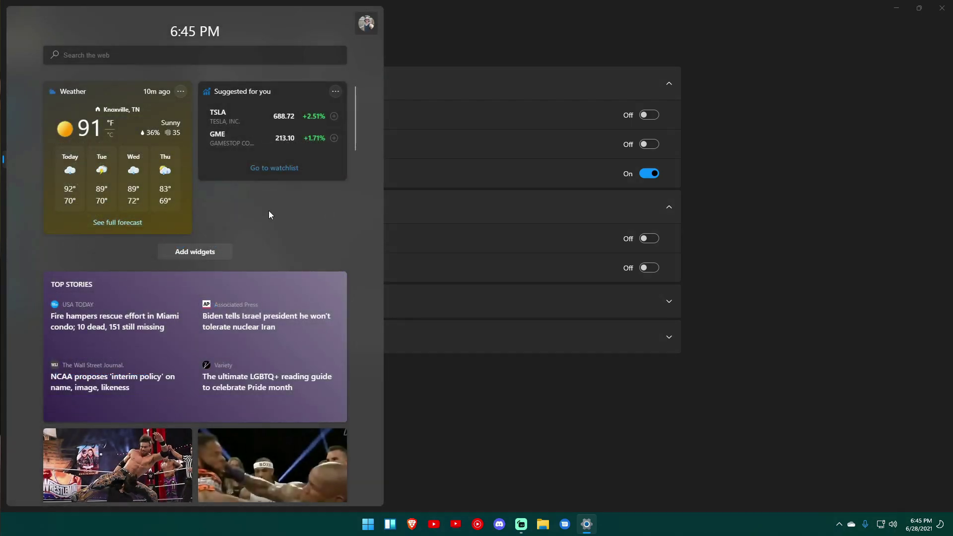
{"action": "left_click", "coordinate": [577, 210]}
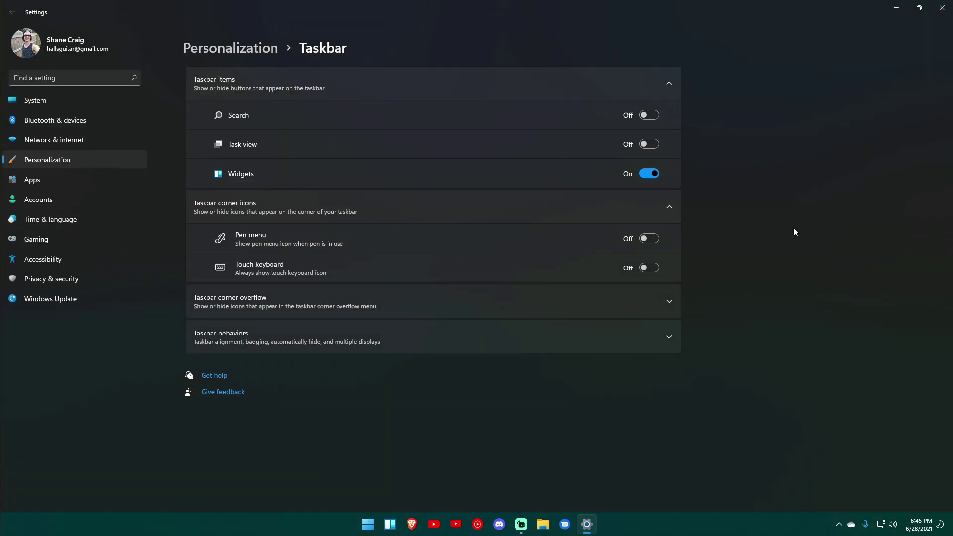
{"action": "left_click", "coordinate": [648, 174]}
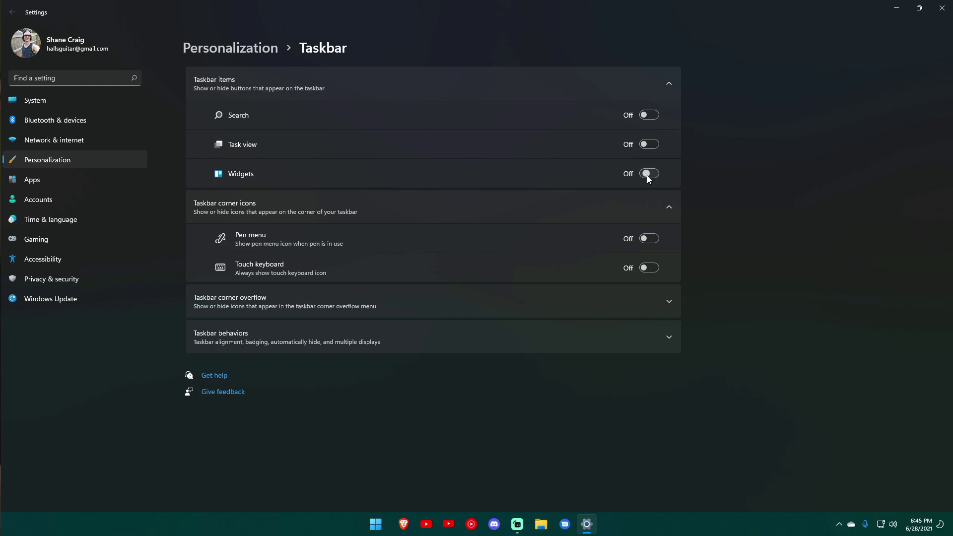
Go to Windows Update and start a check for updates
{"action": "left_click", "coordinate": [55, 107]}
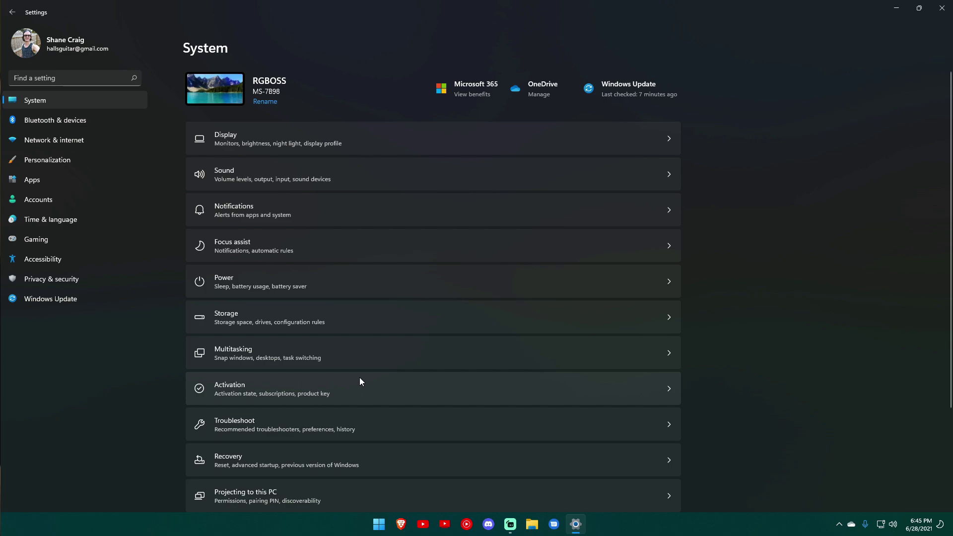
{"action": "scroll", "coordinate": [360, 379], "scroll_direction": "down", "scroll_amount": 3}
{"action": "scroll", "coordinate": [362, 378], "scroll_direction": "up", "scroll_amount": 3}
{"action": "left_click", "coordinate": [645, 86]}
{"action": "left_click", "coordinate": [651, 98]}
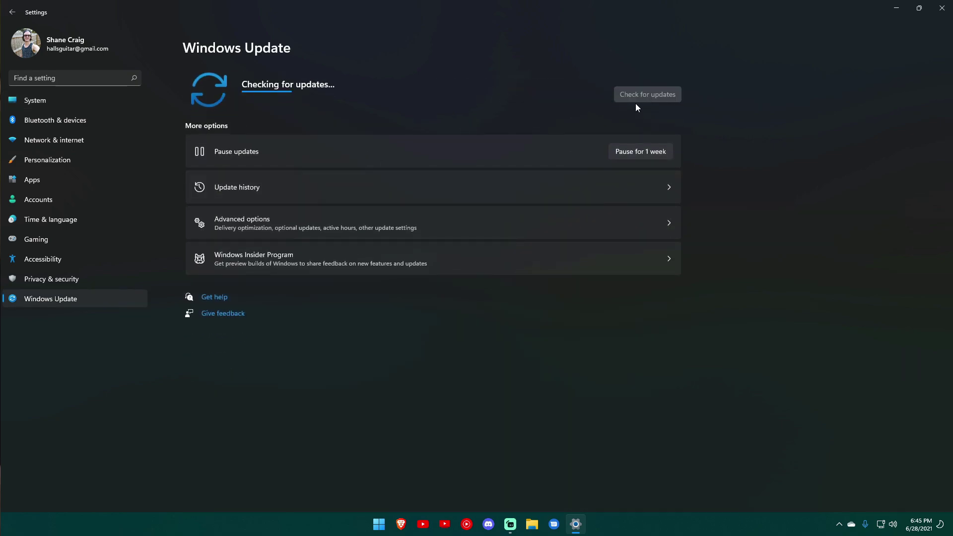
View Bluetooth & devices and Network & internet, then go to Personalization
{"action": "left_click", "coordinate": [55, 121]}
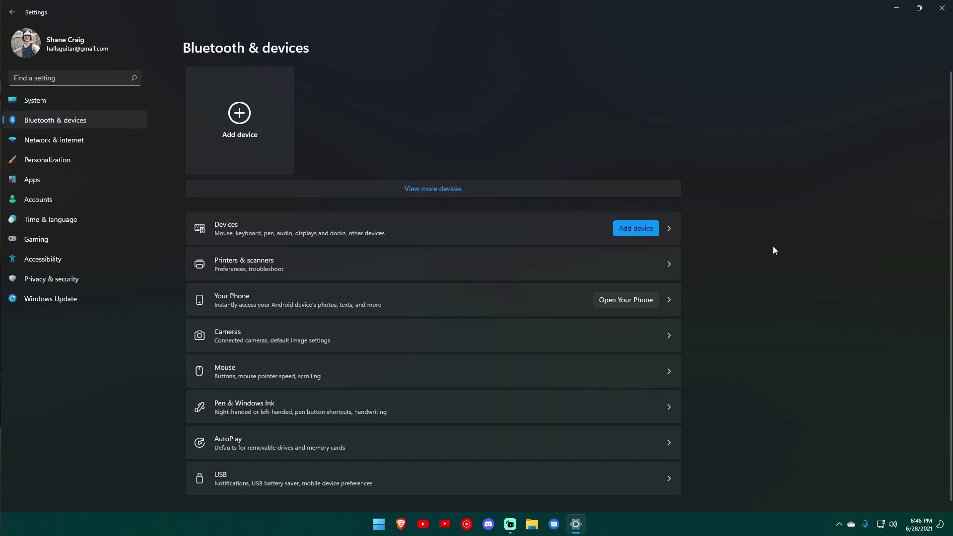
{"action": "left_click", "coordinate": [78, 142]}
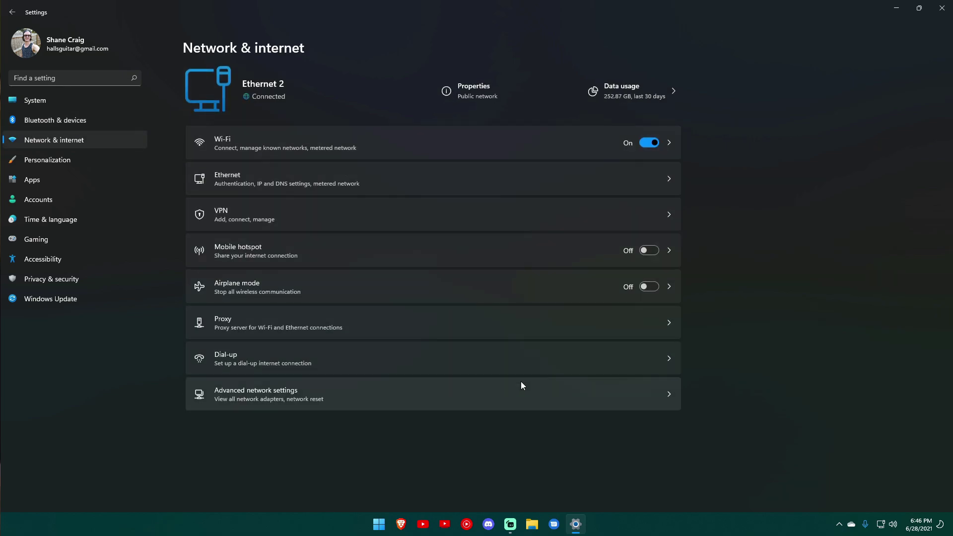
{"action": "left_click", "coordinate": [90, 162]}
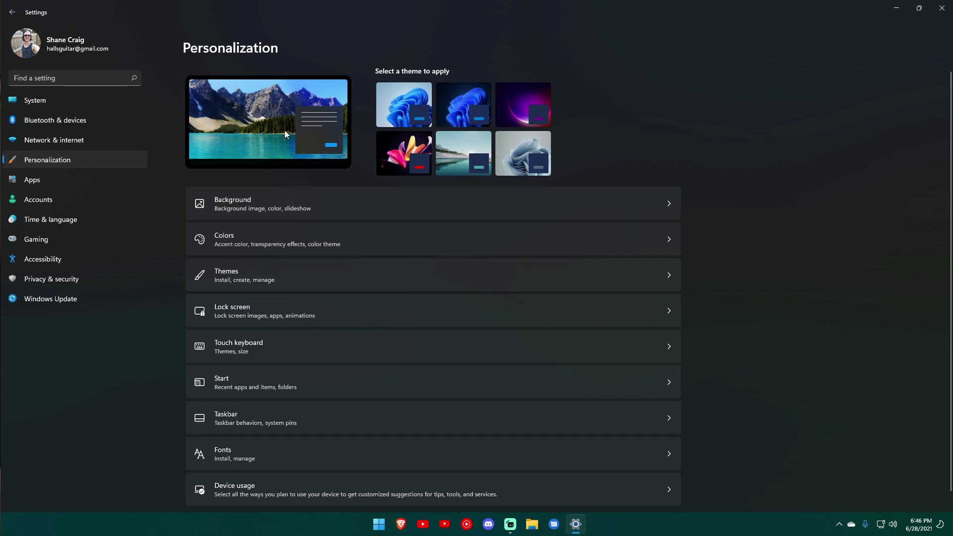
Set the colour mode to Light and minimise Settings to view the light desktop
{"action": "left_click", "coordinate": [263, 240]}
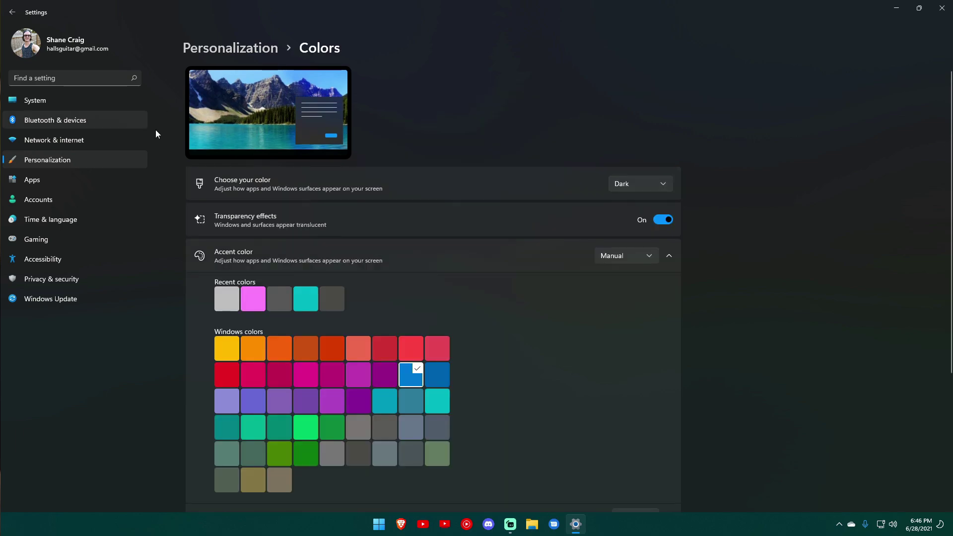
{"action": "left_click", "coordinate": [642, 185]}
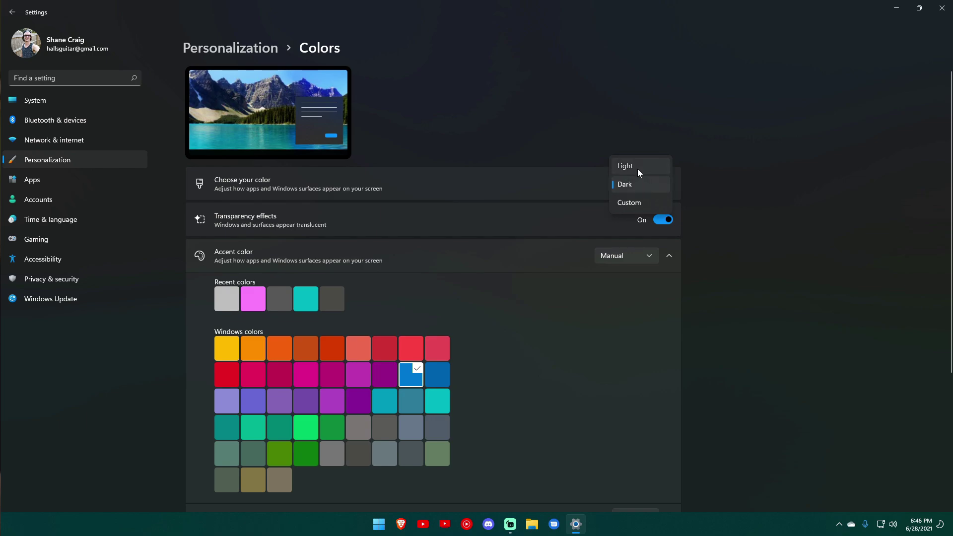
{"action": "left_click", "coordinate": [639, 170]}
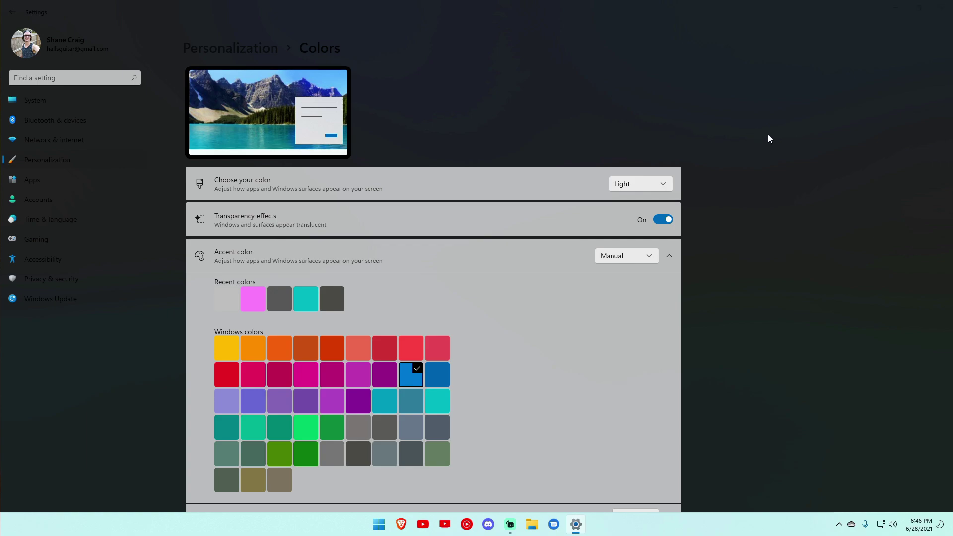
{"action": "left_click", "coordinate": [902, 7]}
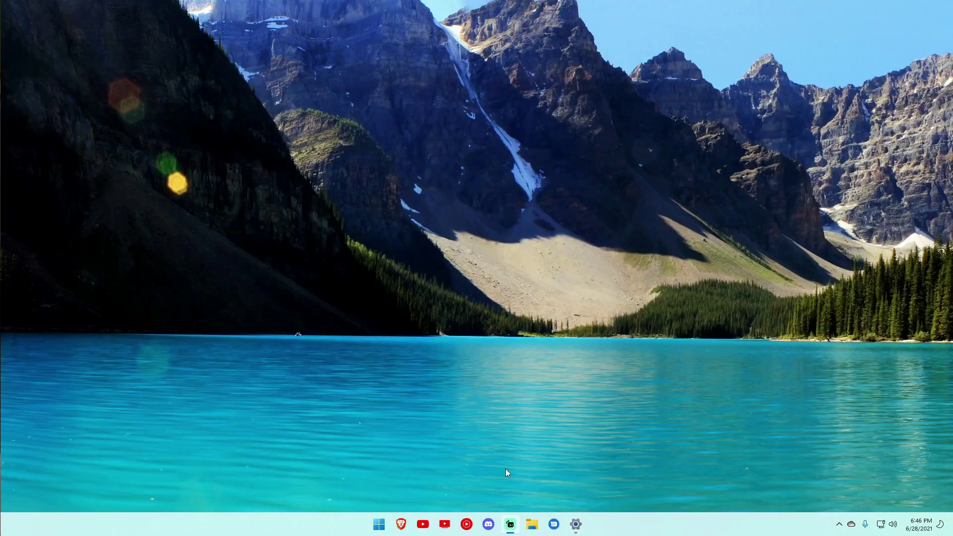
{"action": "left_click", "coordinate": [576, 525]}
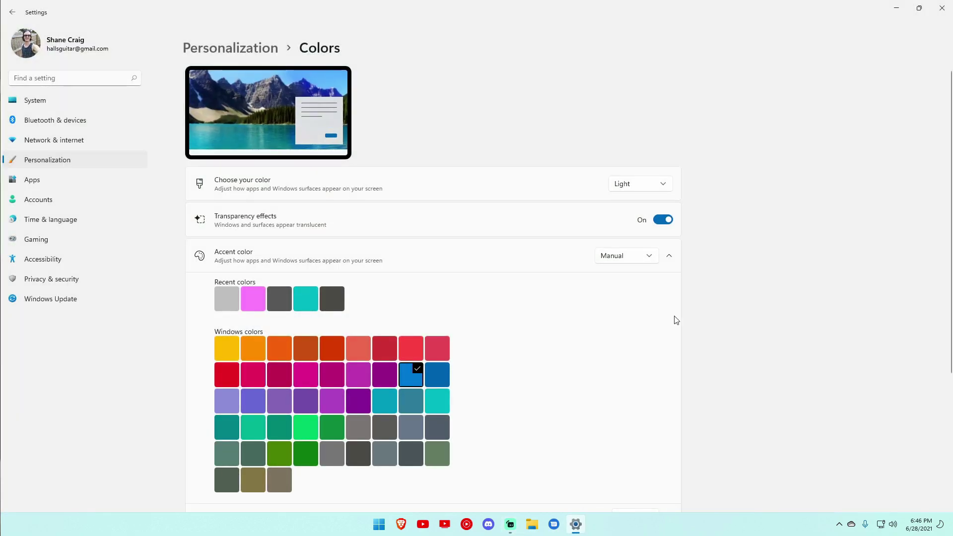
Switch the colour mode back to Dark and open the Themes page
{"action": "scroll", "coordinate": [749, 317], "scroll_direction": "down", "scroll_amount": 3}
{"action": "scroll", "coordinate": [755, 347], "scroll_direction": "up", "scroll_amount": 3}
{"action": "left_click", "coordinate": [655, 188]}
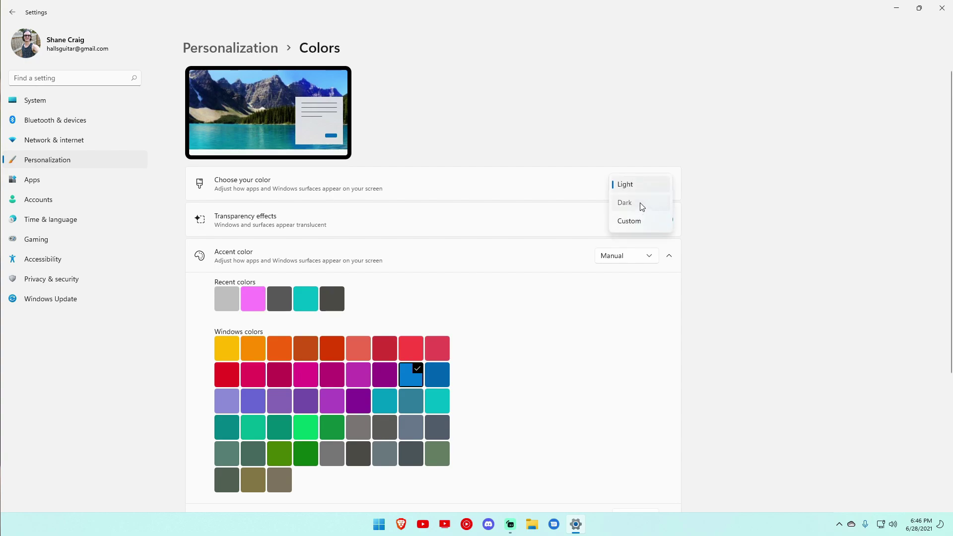
{"action": "left_click", "coordinate": [640, 203]}
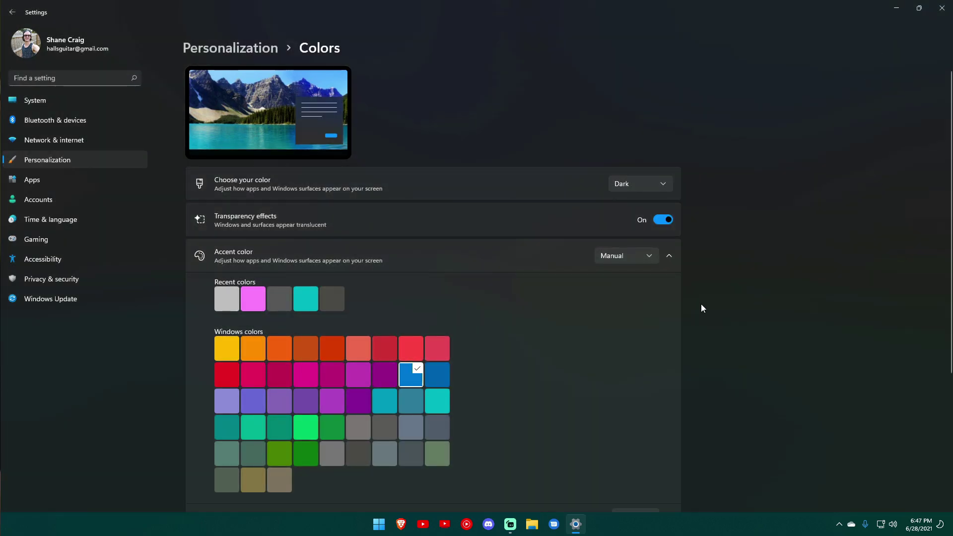
{"action": "scroll", "coordinate": [599, 324], "scroll_direction": "down", "scroll_amount": 3}
{"action": "left_click", "coordinate": [370, 289]}
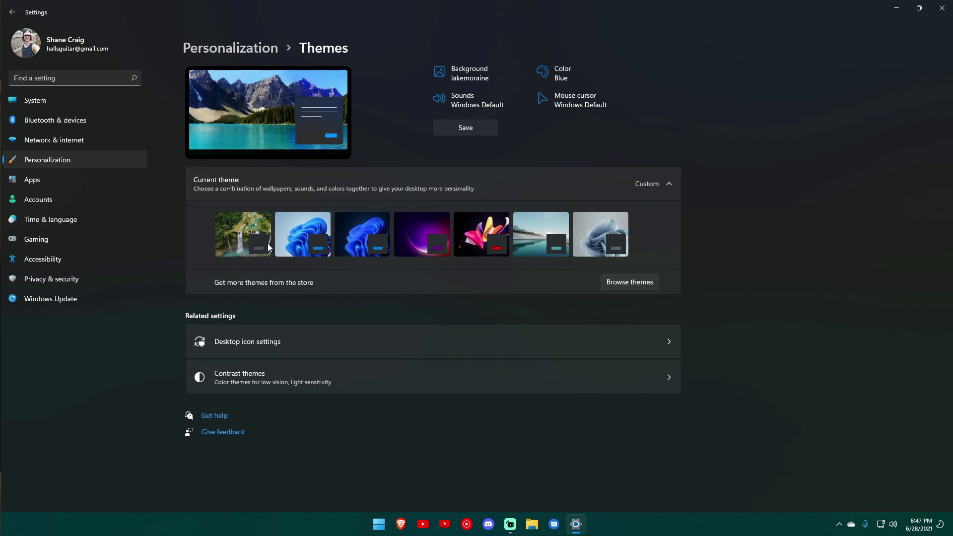
Browse Apps, Accounts, Time & language, and Gaming, including Game Mode and Xbox Game Bar
{"action": "key", "text": "alt+Left"}
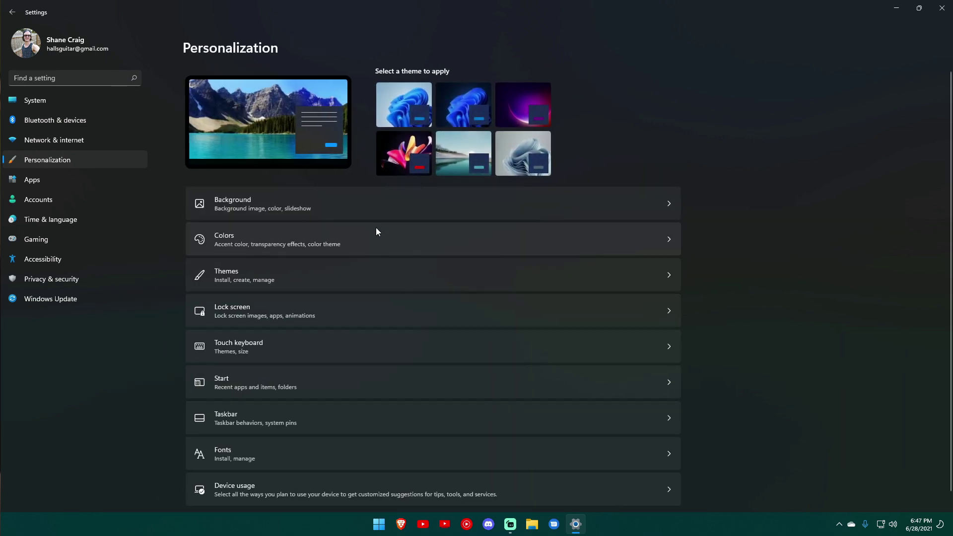
{"action": "left_click", "coordinate": [56, 180]}
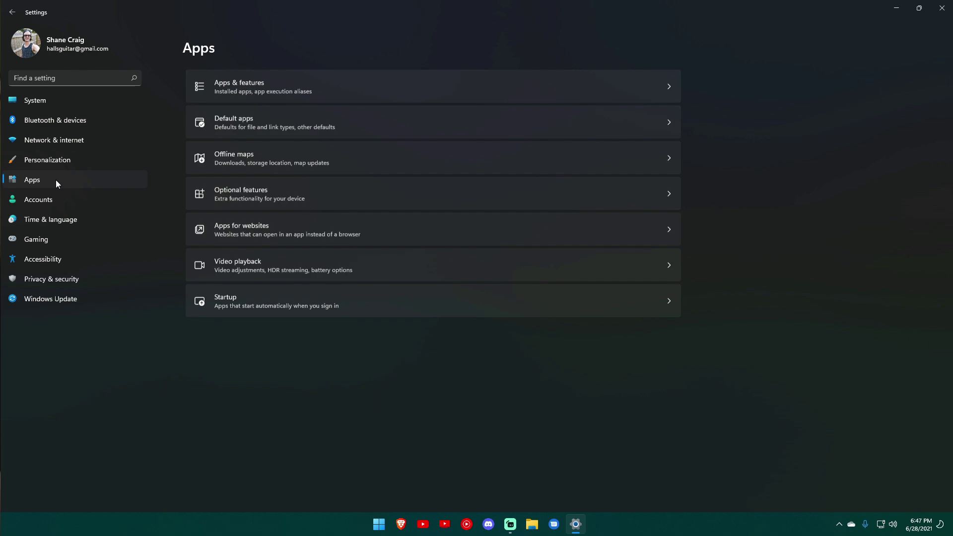
{"action": "left_click", "coordinate": [79, 199]}
{"action": "left_click", "coordinate": [96, 224]}
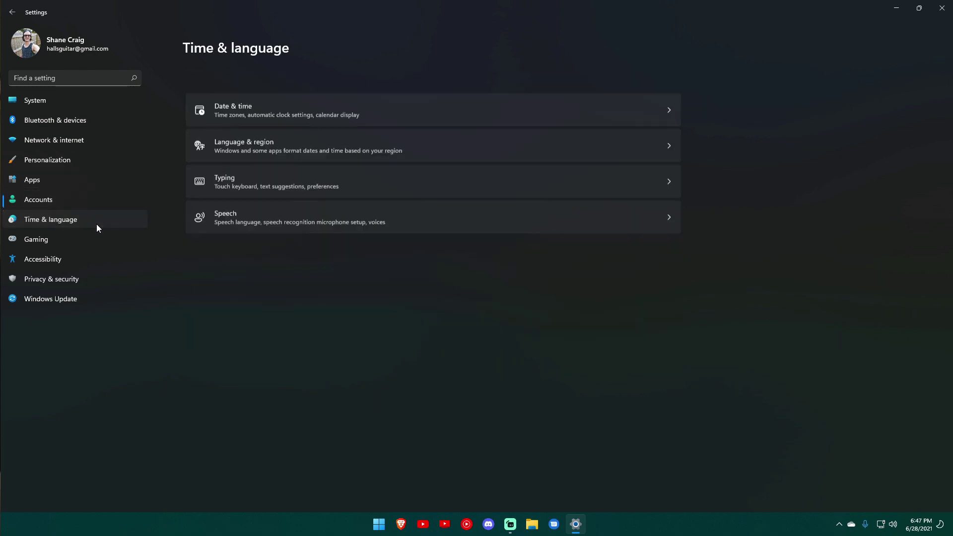
{"action": "left_click", "coordinate": [81, 245]}
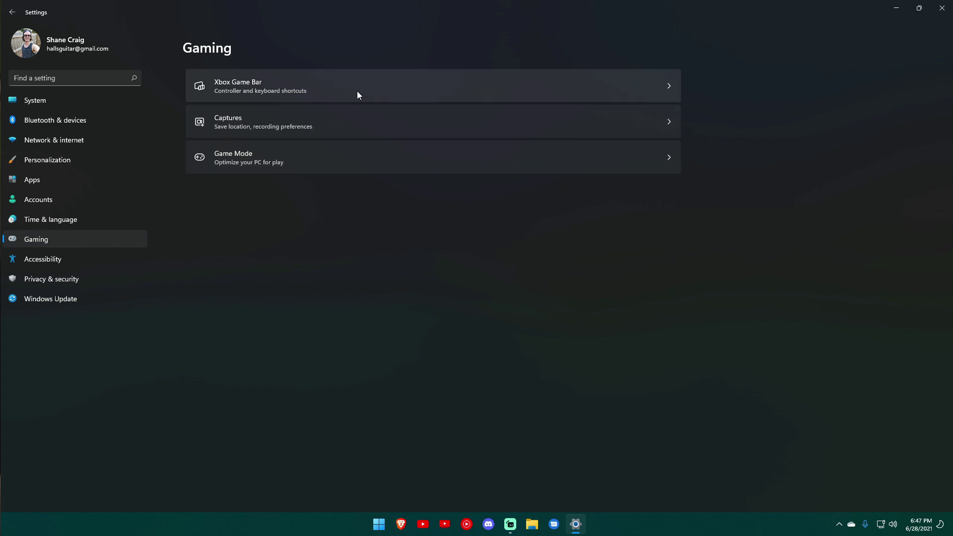
{"action": "left_click", "coordinate": [319, 160]}
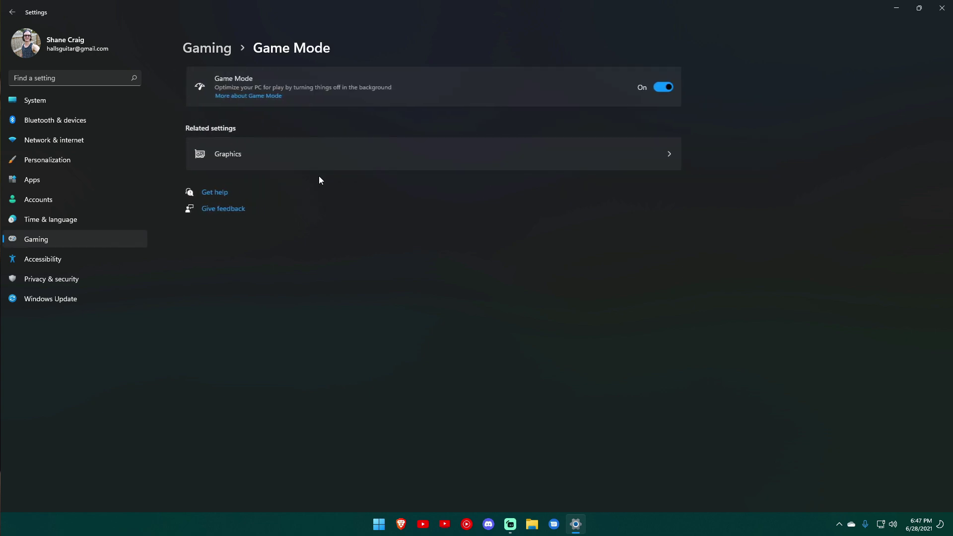
{"action": "key", "text": "alt+Left"}
{"action": "left_click", "coordinate": [318, 86]}
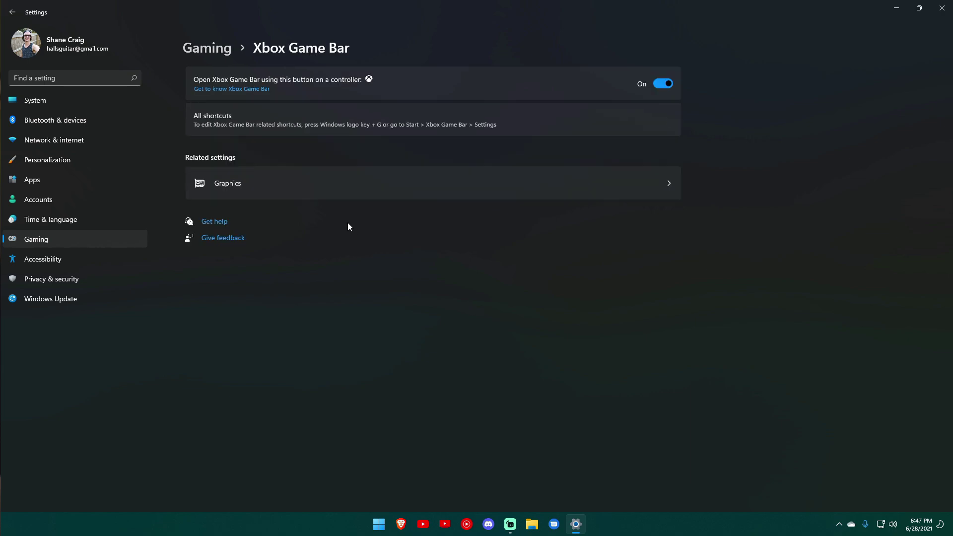
{"action": "key", "text": "alt+Left"}
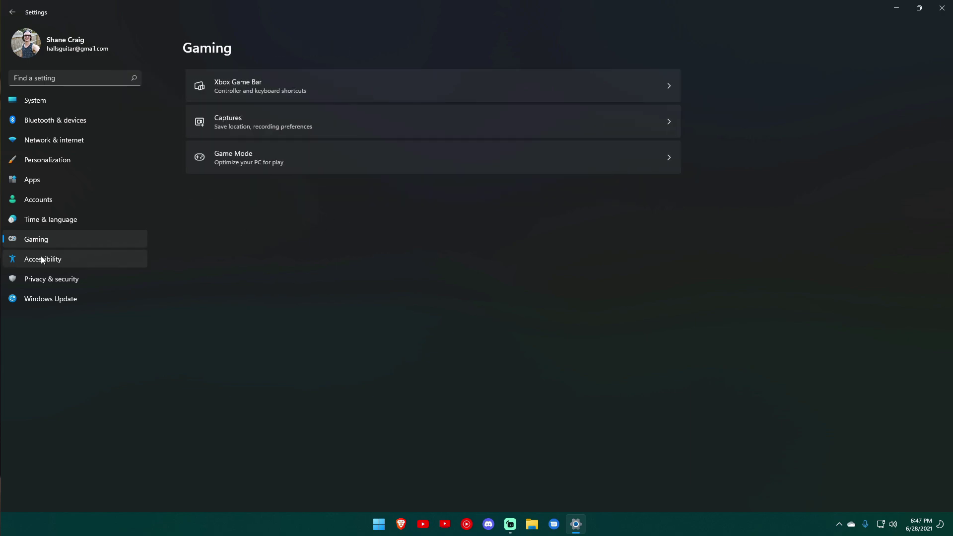
Visit Accessibility, Privacy & security and Windows Update, then System > Sound
{"action": "left_click", "coordinate": [43, 259]}
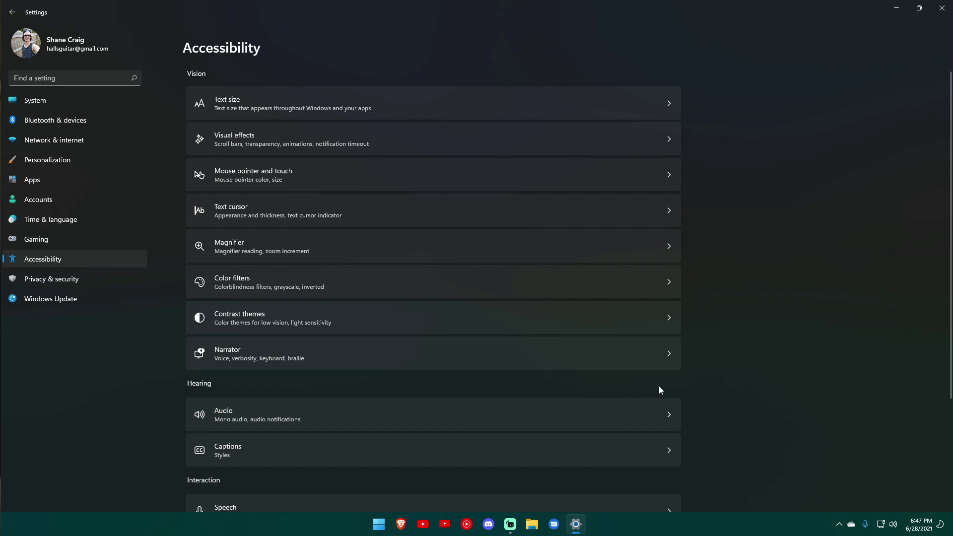
{"action": "scroll", "coordinate": [597, 369], "scroll_direction": "down", "scroll_amount": 3}
{"action": "key", "text": "Down"}
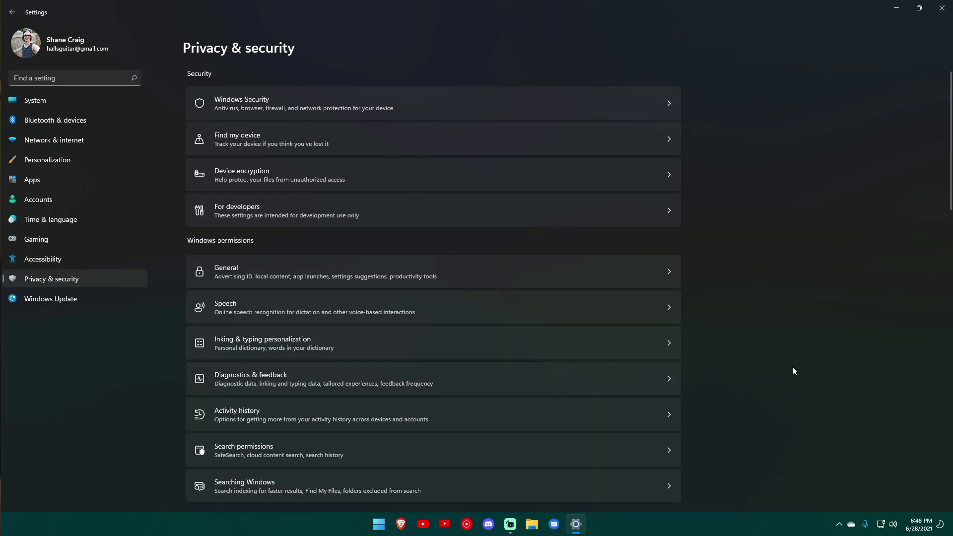
{"action": "scroll", "coordinate": [675, 379], "scroll_direction": "down", "scroll_amount": 8}
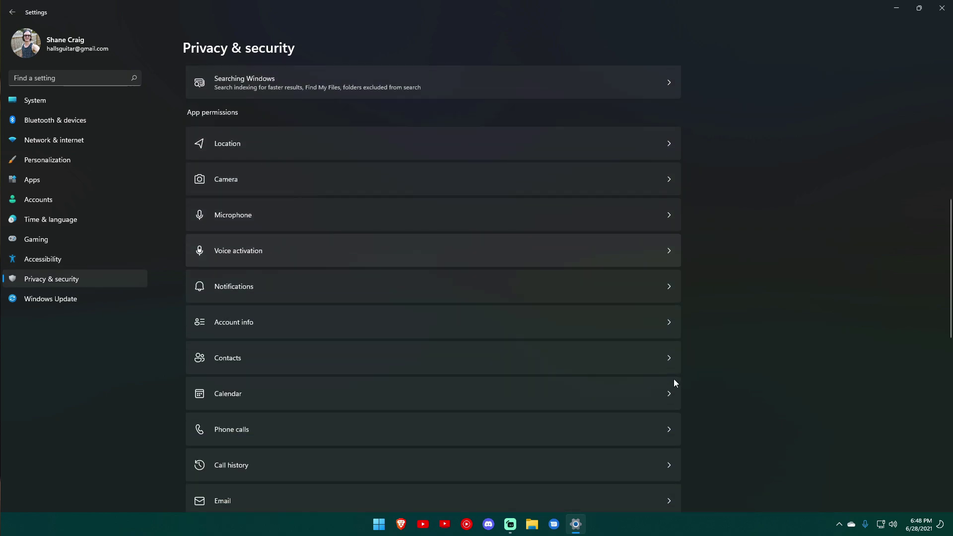
{"action": "scroll", "coordinate": [674, 379], "scroll_direction": "down", "scroll_amount": 10}
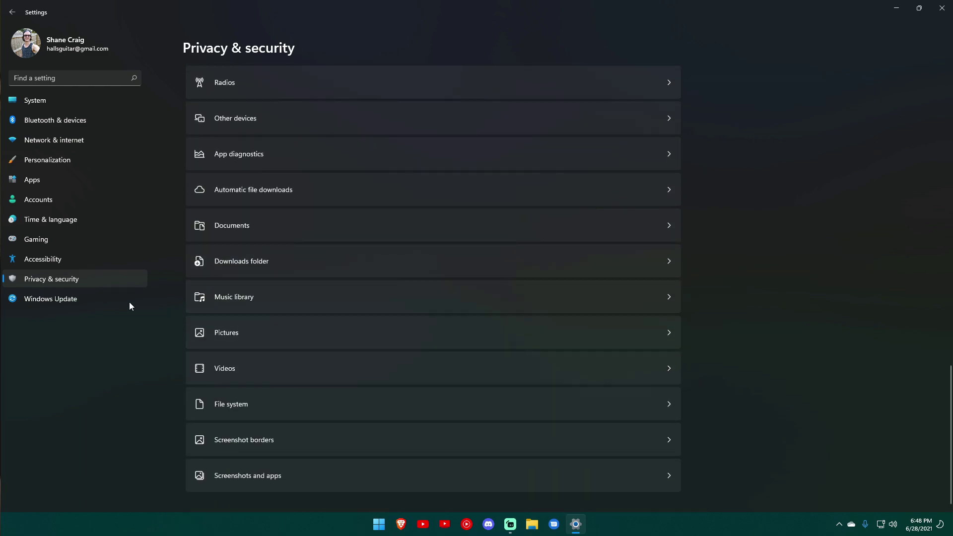
{"action": "left_click", "coordinate": [99, 297]}
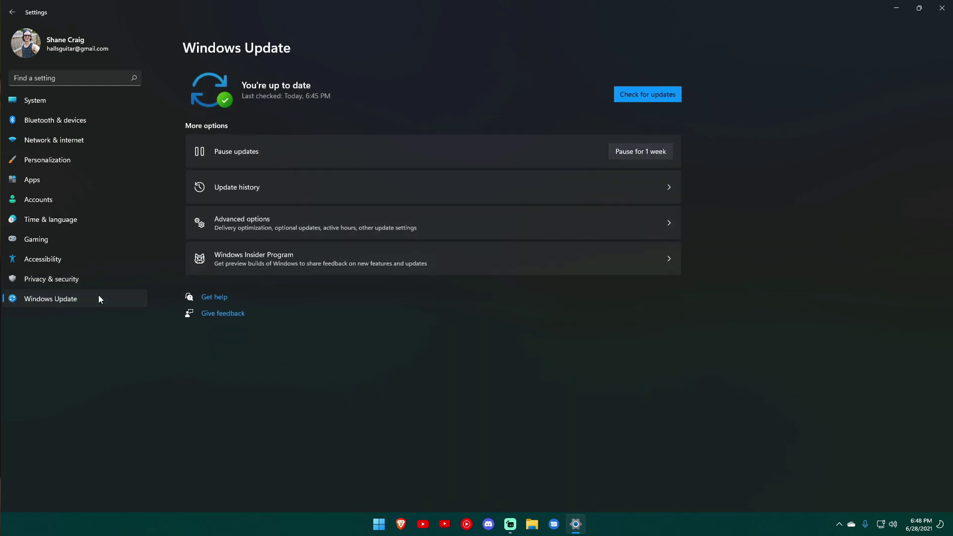
{"action": "left_click", "coordinate": [52, 101]}
{"action": "left_click", "coordinate": [308, 179]}
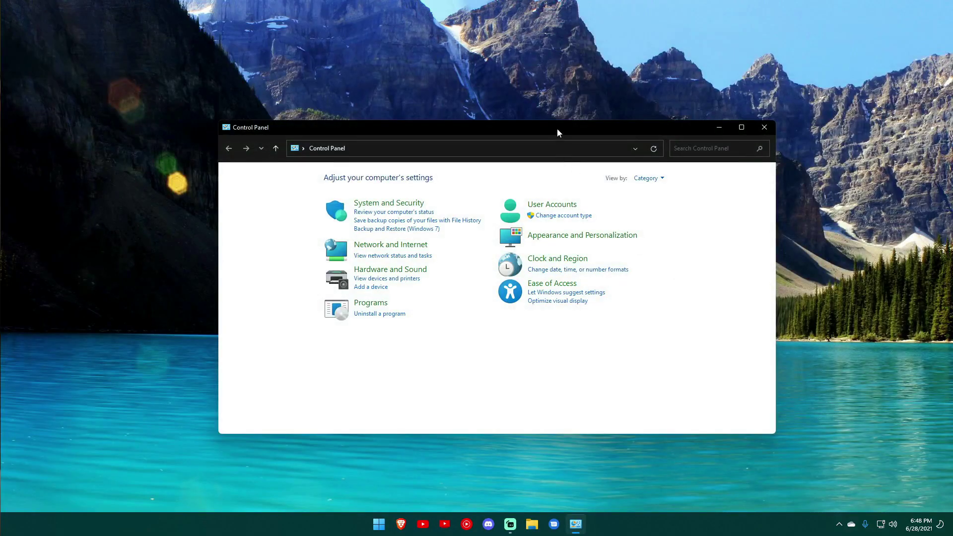
Move Control Panel up-left and make it taller, then close it and open File Explorer (Win+E)
{"action": "left_click_drag", "start_coordinate": [558, 131], "coordinate": [502, 107]}
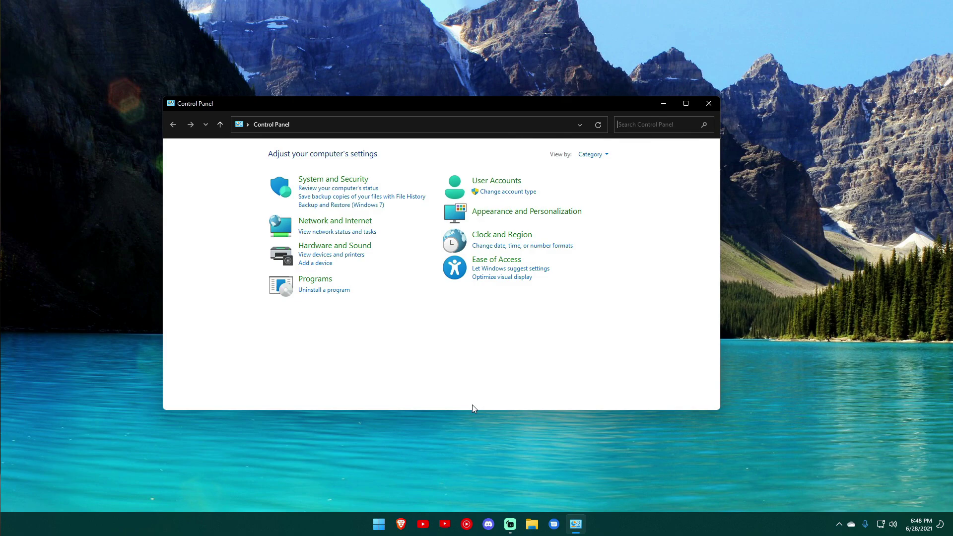
{"action": "left_click_drag", "start_coordinate": [472, 408], "coordinate": [468, 439]}
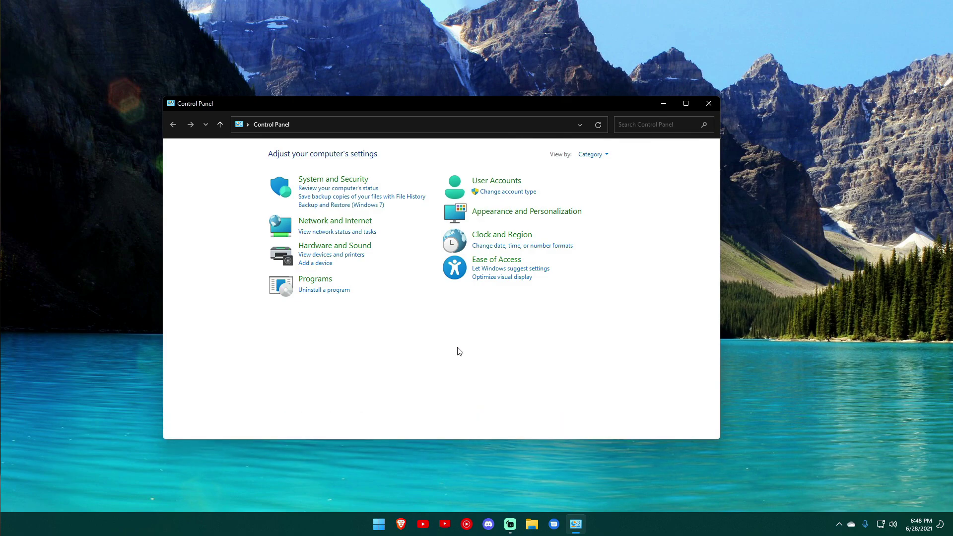
{"action": "left_click", "coordinate": [709, 104]}
{"action": "key", "text": "super+e"}
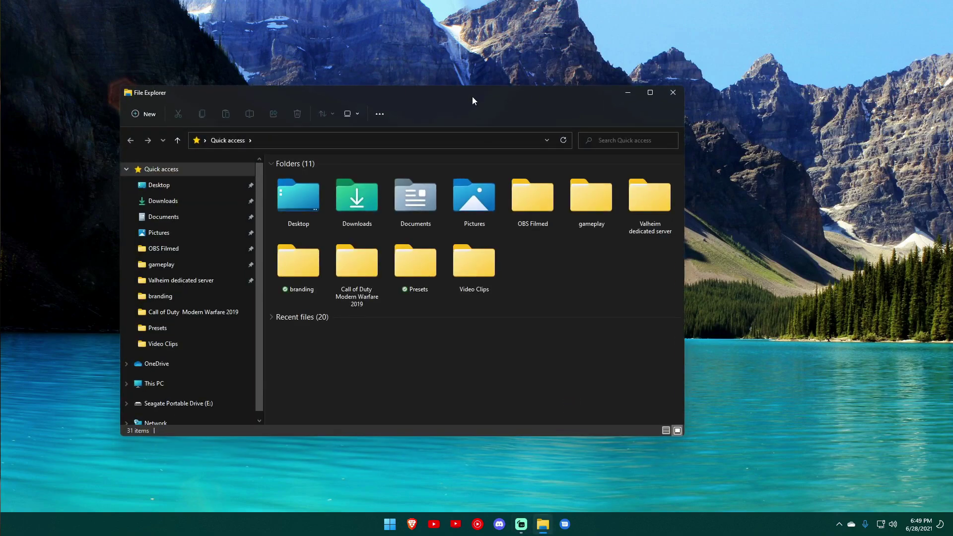
Reposition the File Explorer window and widen its folder navigation pane
{"action": "left_click_drag", "start_coordinate": [472, 96], "coordinate": [647, 90]}
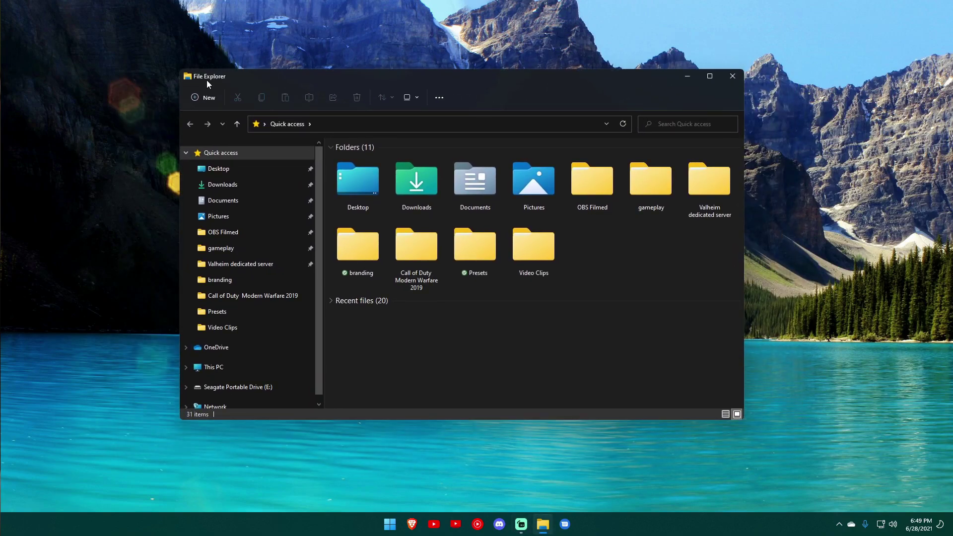
{"action": "mouse_move", "coordinate": [529, 86]}
{"action": "left_mouse_down"}
{"action": "mouse_move", "coordinate": [499, 128]}
{"action": "mouse_move", "coordinate": [540, 87]}
{"action": "left_mouse_up"}
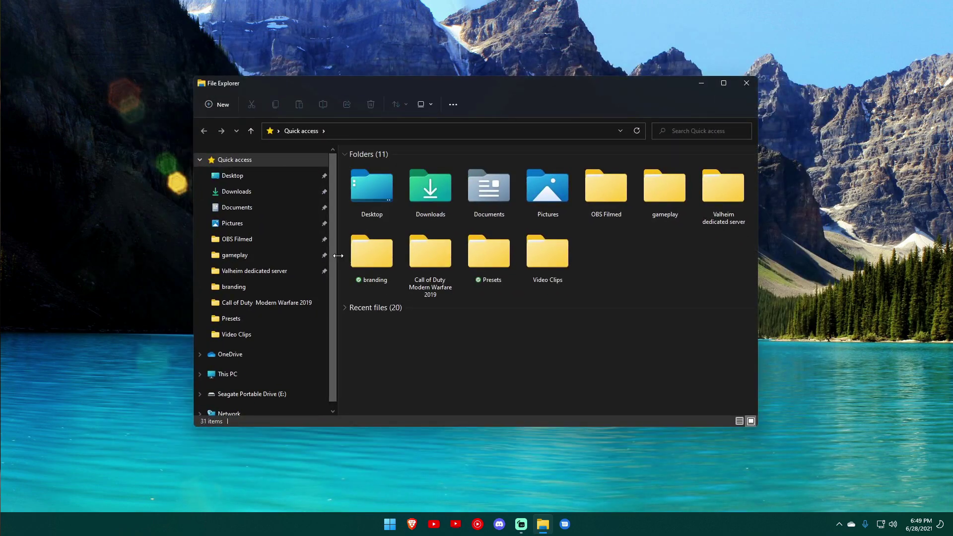
{"action": "left_click_drag", "start_coordinate": [338, 256], "coordinate": [355, 274]}
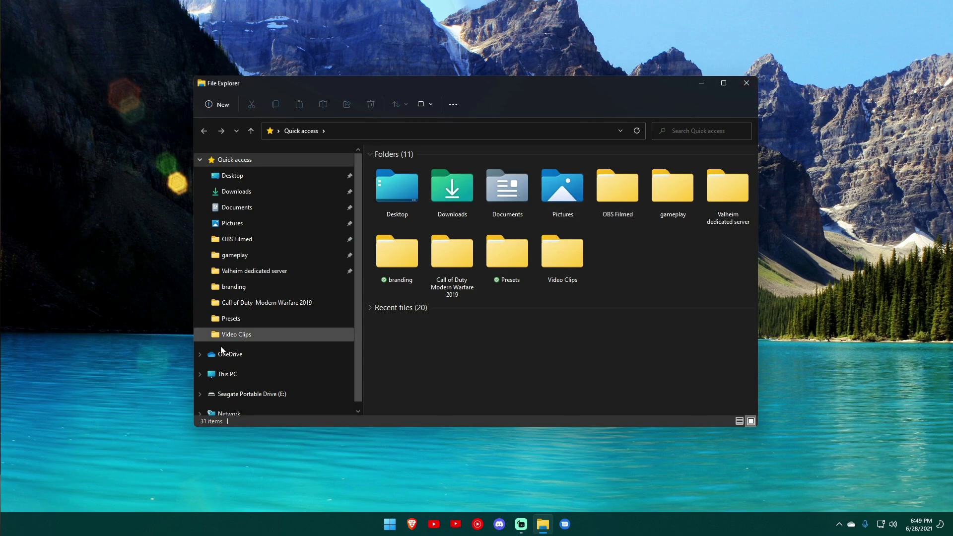
Maximise and restore File Explorer twice, then bring up the Snap Layouts choices
{"action": "left_click", "coordinate": [745, 83]}
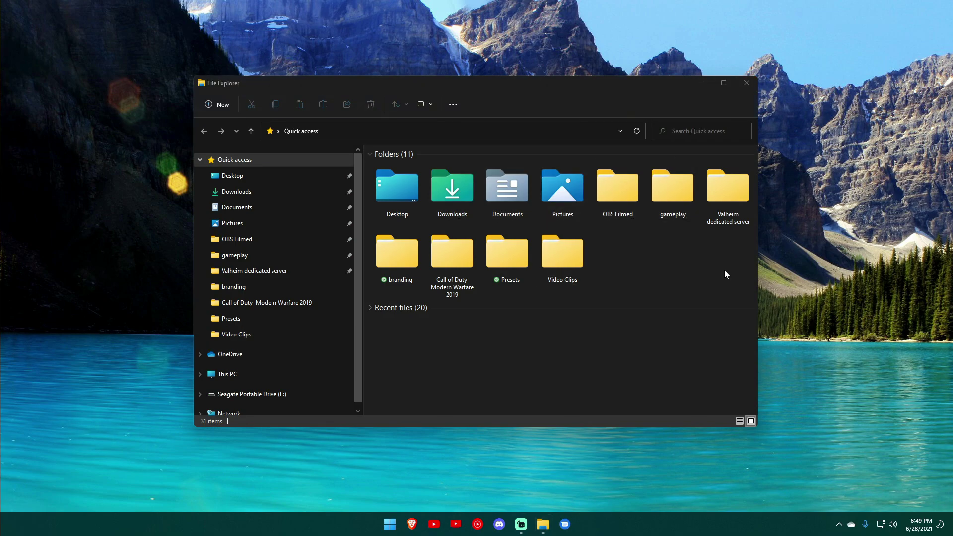
{"action": "left_click", "coordinate": [725, 90]}
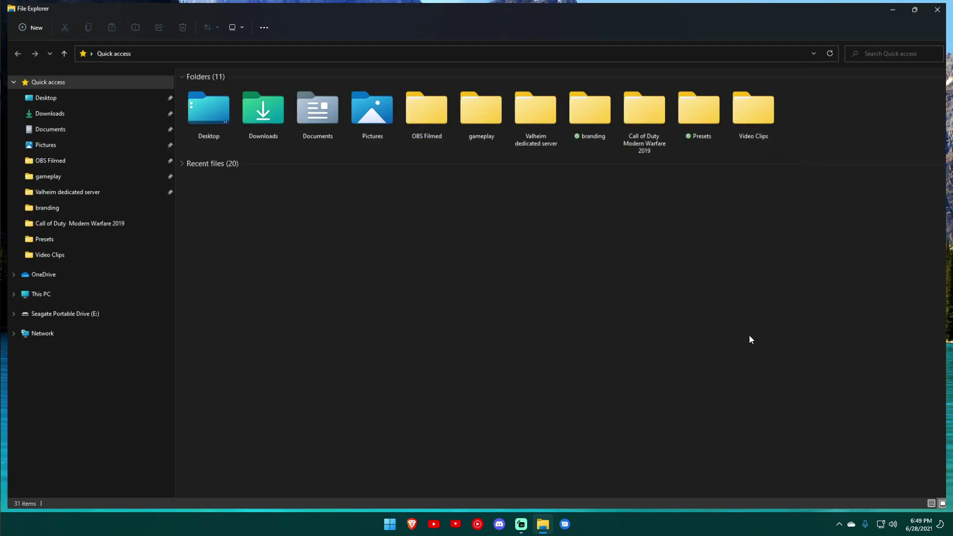
{"action": "left_click", "coordinate": [919, 6]}
{"action": "left_click", "coordinate": [726, 82]}
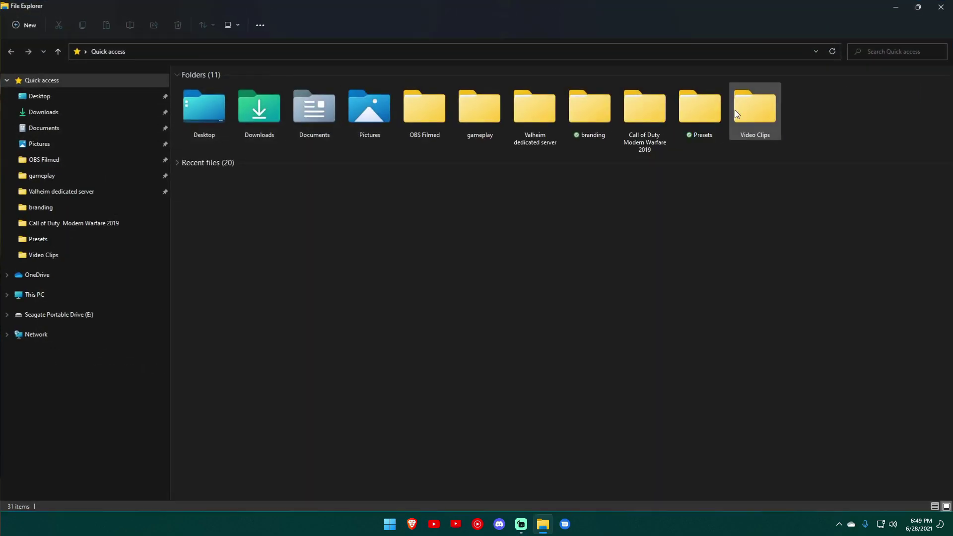
{"action": "left_click", "coordinate": [918, 7]}
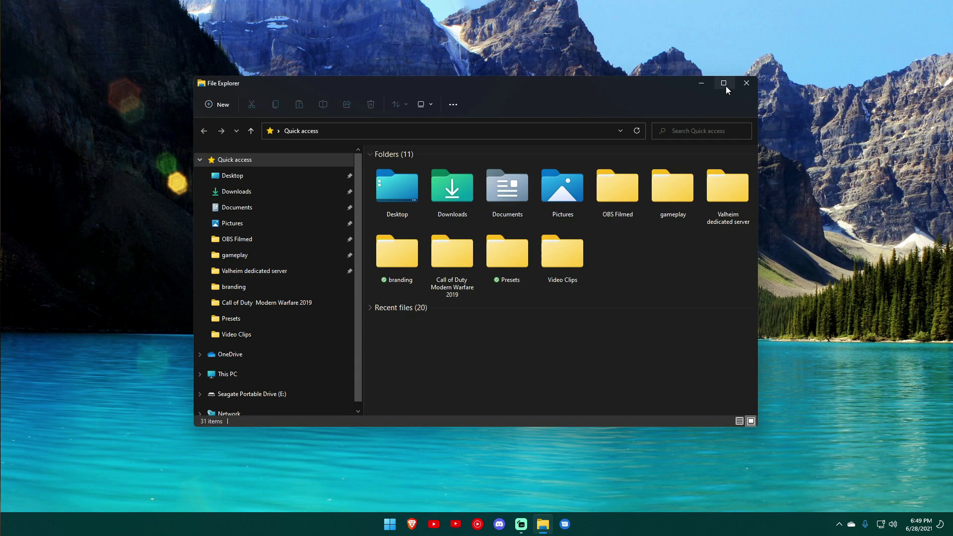
{"action": "mouse_move", "coordinate": [726, 85]}
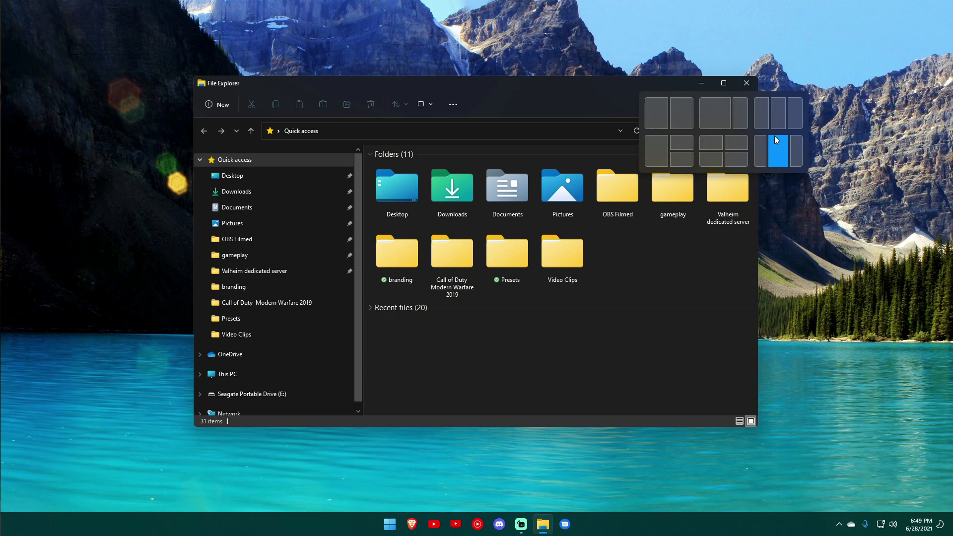
Snap File Explorer into the left third, then pull it back out of the layout
{"action": "left_click", "coordinate": [765, 161]}
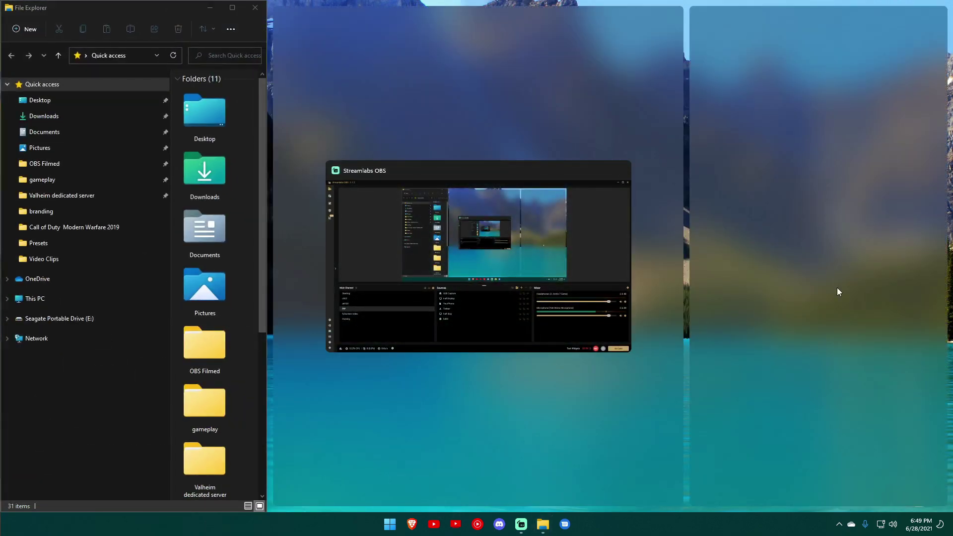
{"action": "key", "text": "Escape"}
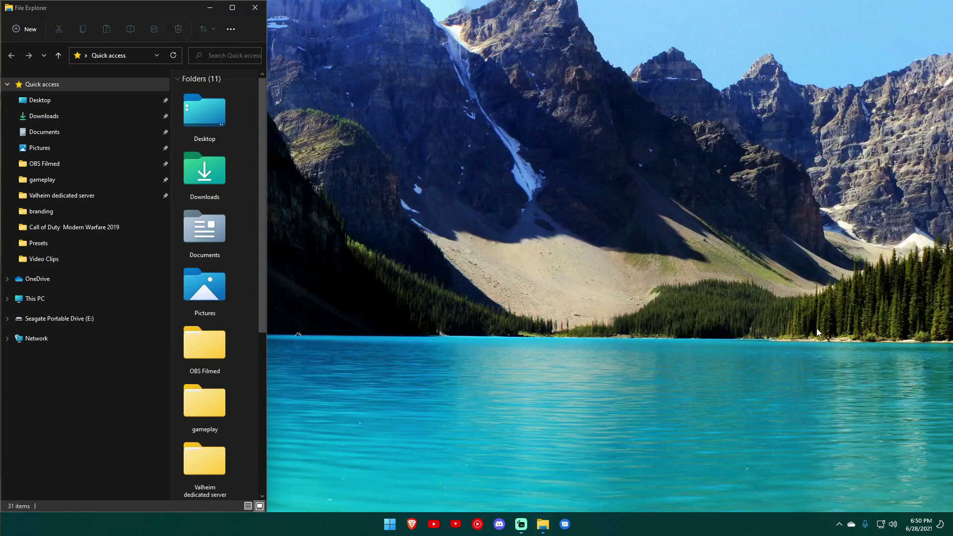
{"action": "left_click_drag", "start_coordinate": [185, 15], "coordinate": [571, 41]}
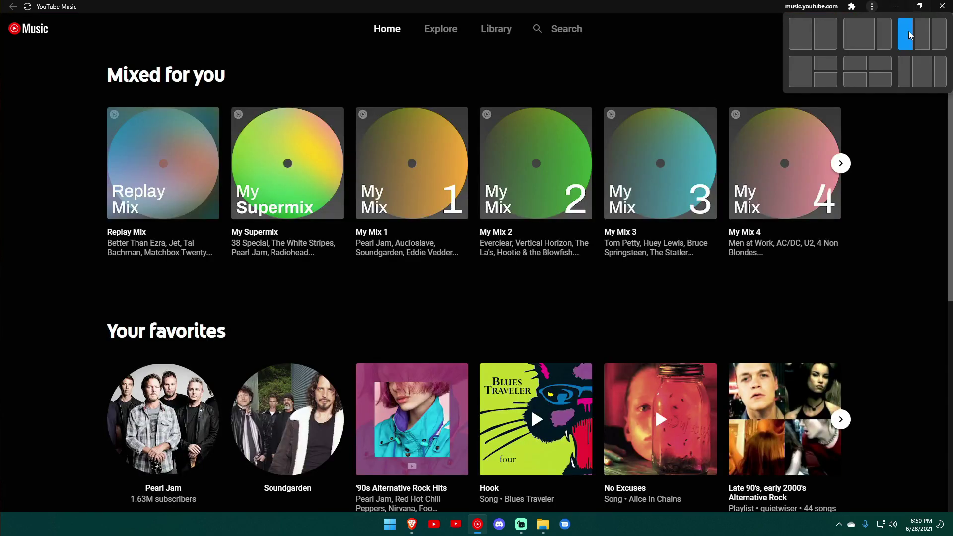
Snap YouTube Music, the Windows Insider page and File Explorer into three columns, then close the group
{"action": "left_click", "coordinate": [909, 38]}
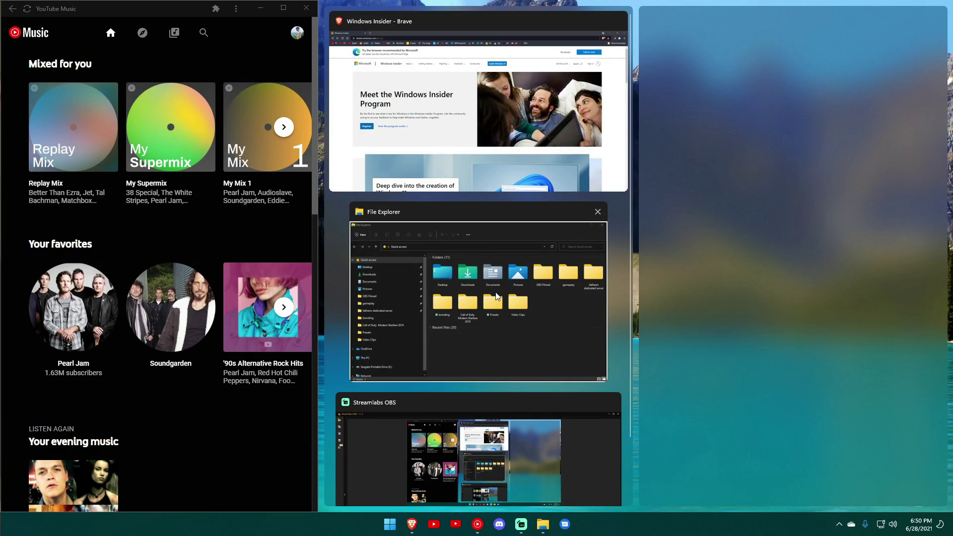
{"action": "left_click", "coordinate": [496, 124]}
{"action": "left_click", "coordinate": [729, 201]}
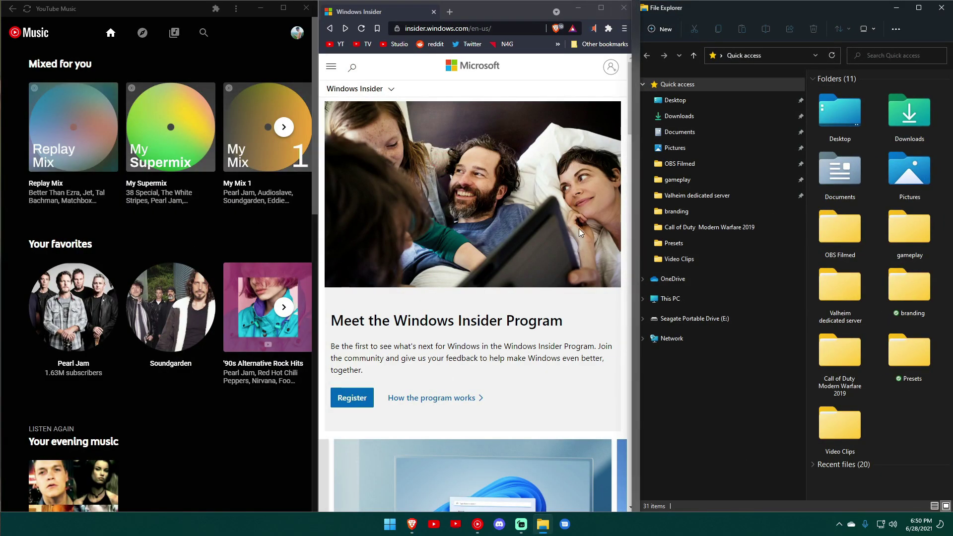
{"action": "mouse_move", "coordinate": [543, 524]}
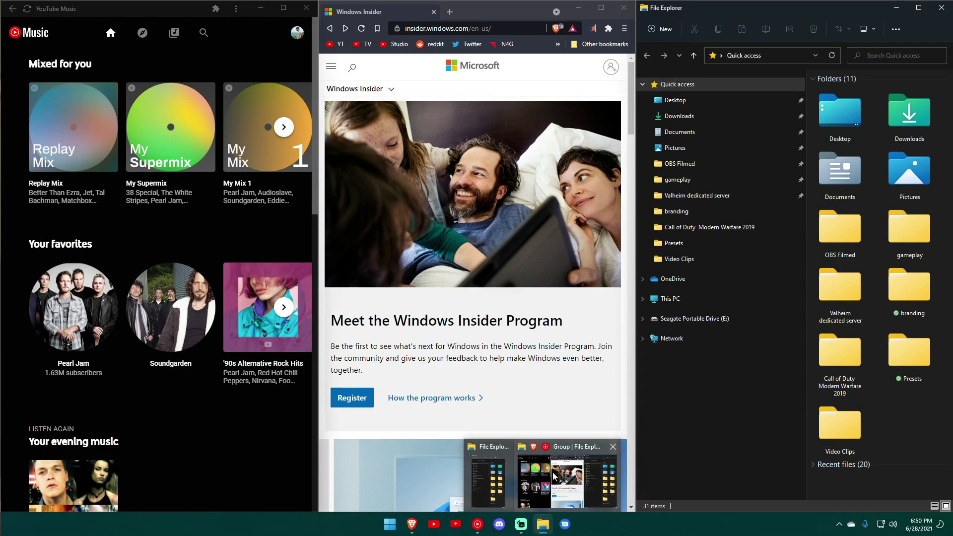
{"action": "left_click", "coordinate": [613, 447]}
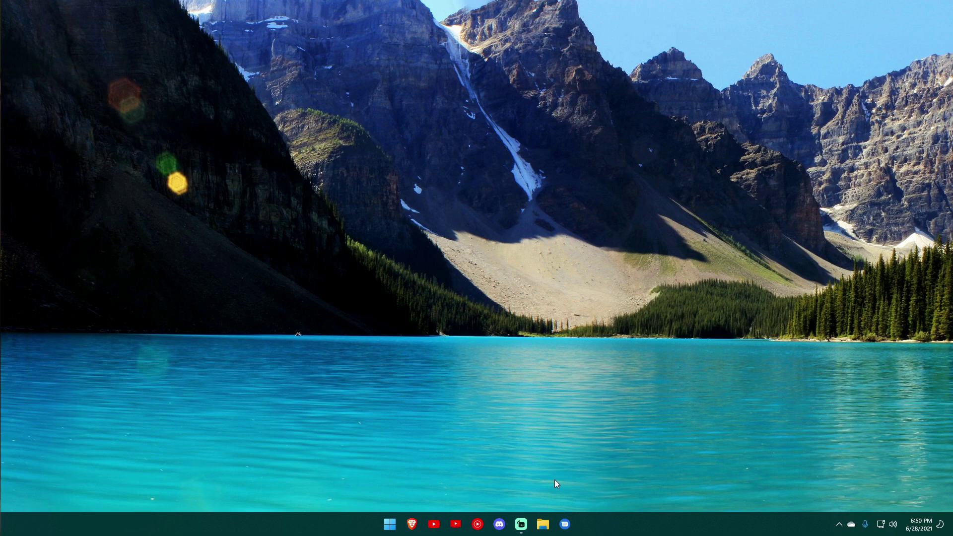
{"action": "right_click", "coordinate": [497, 256]}
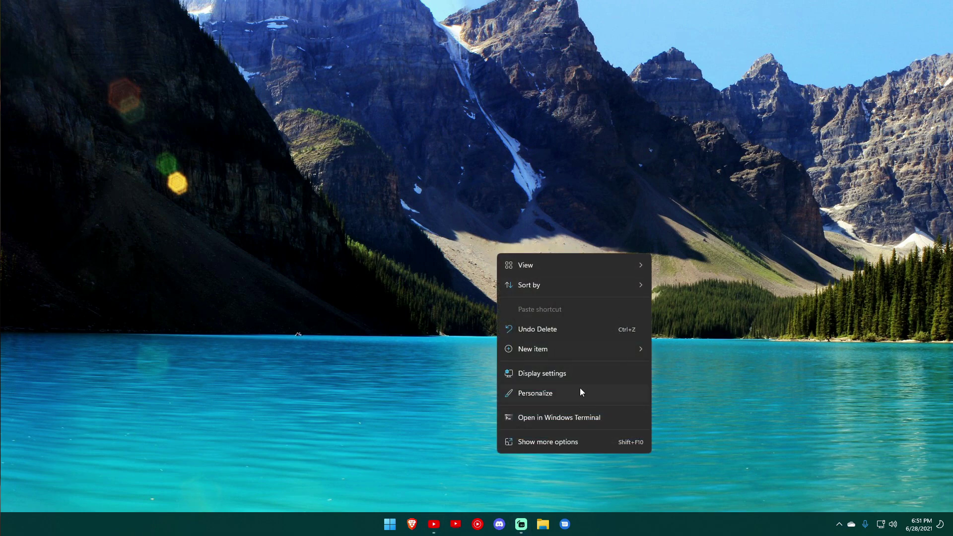
Preview jump lists for File Explorer, Discord, YouTube Music, the YouTube apps and Brave, ending on File Explorer's
{"action": "mouse_move", "coordinate": [552, 350]}
{"action": "left_click", "coordinate": [433, 310]}
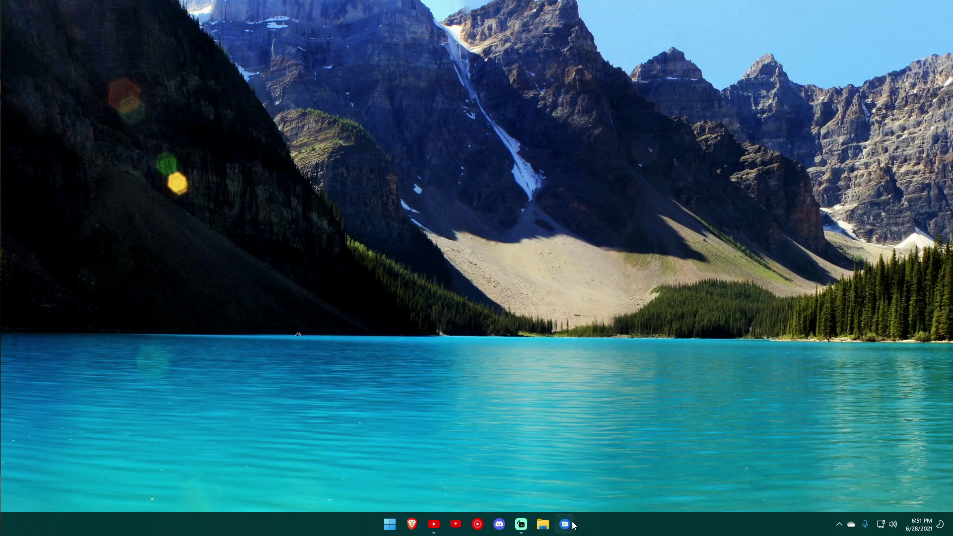
{"action": "right_click", "coordinate": [543, 525]}
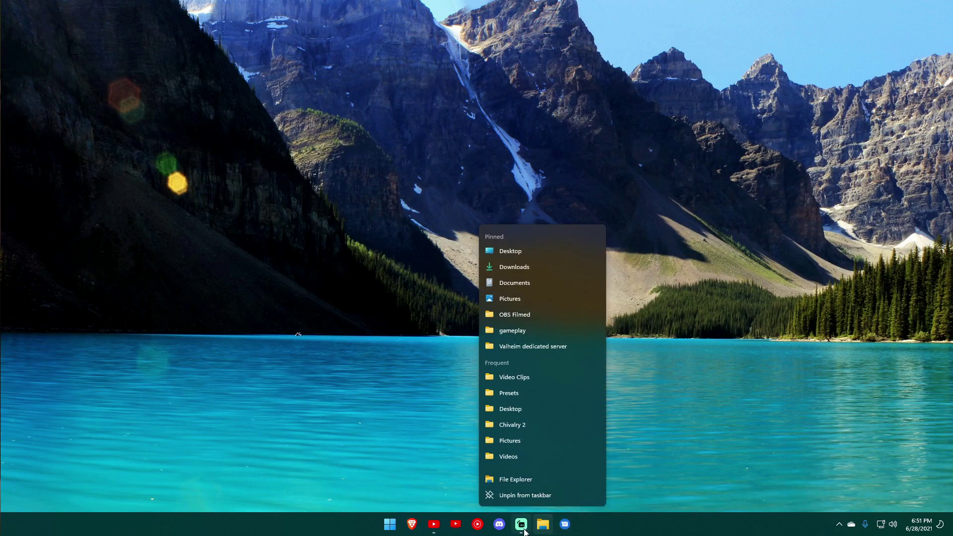
{"action": "right_click", "coordinate": [522, 529]}
{"action": "right_click", "coordinate": [500, 529]}
{"action": "right_click", "coordinate": [478, 530]}
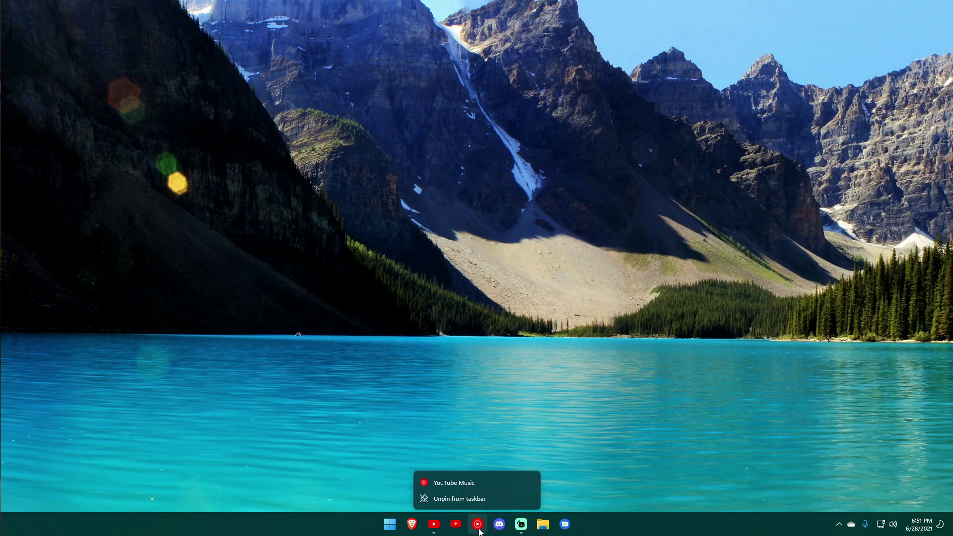
{"action": "right_click", "coordinate": [456, 530]}
{"action": "right_click", "coordinate": [434, 529]}
{"action": "right_click", "coordinate": [412, 530]}
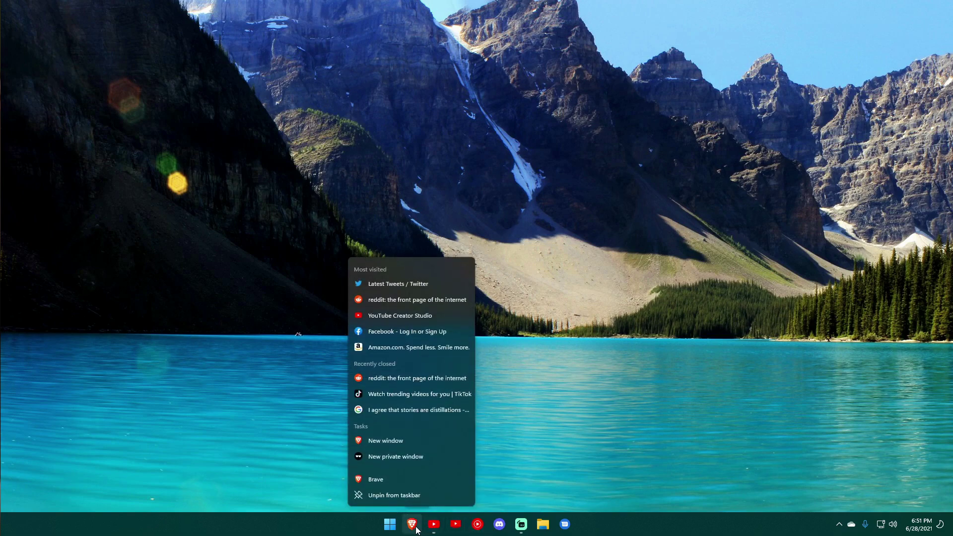
{"action": "right_click", "coordinate": [543, 525]}
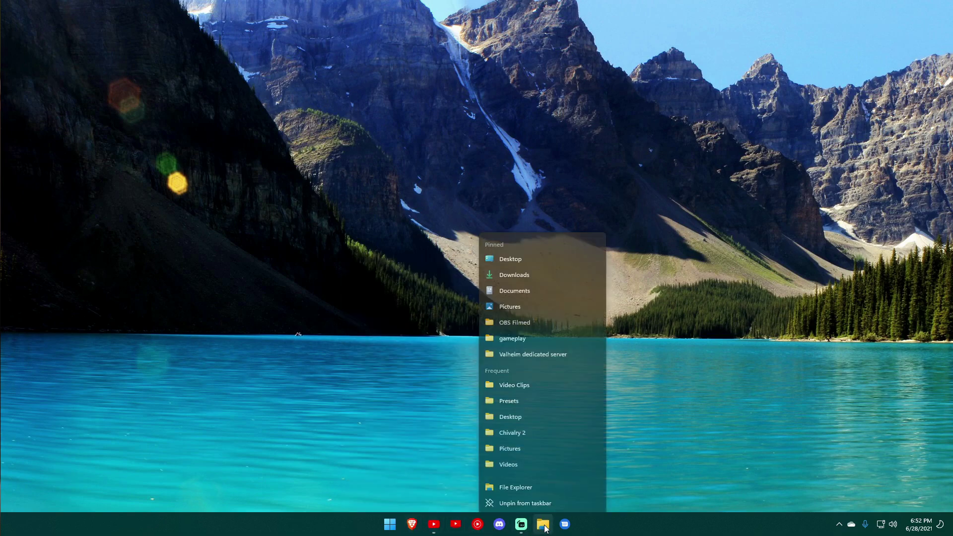